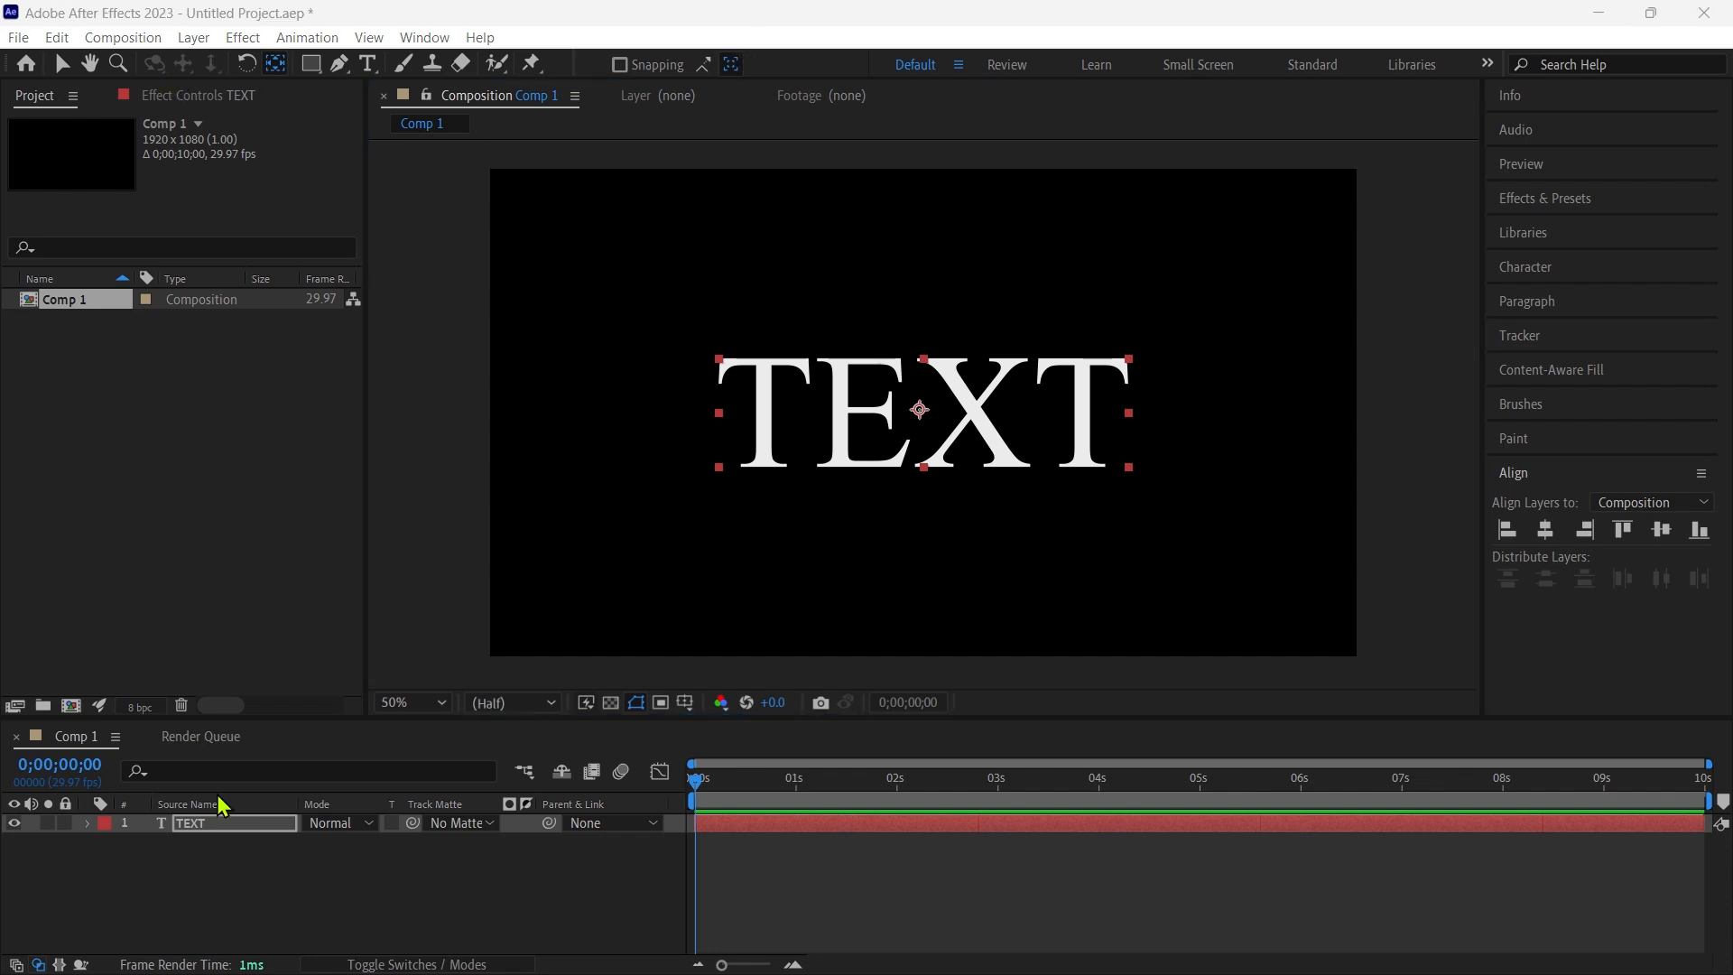
- Pre-compose the text layer into a new composition named TEXT, moving all attributes into it
{"action": "right_click", "coordinate": [198, 821]}
{"action": "left_click", "coordinate": [269, 679]}
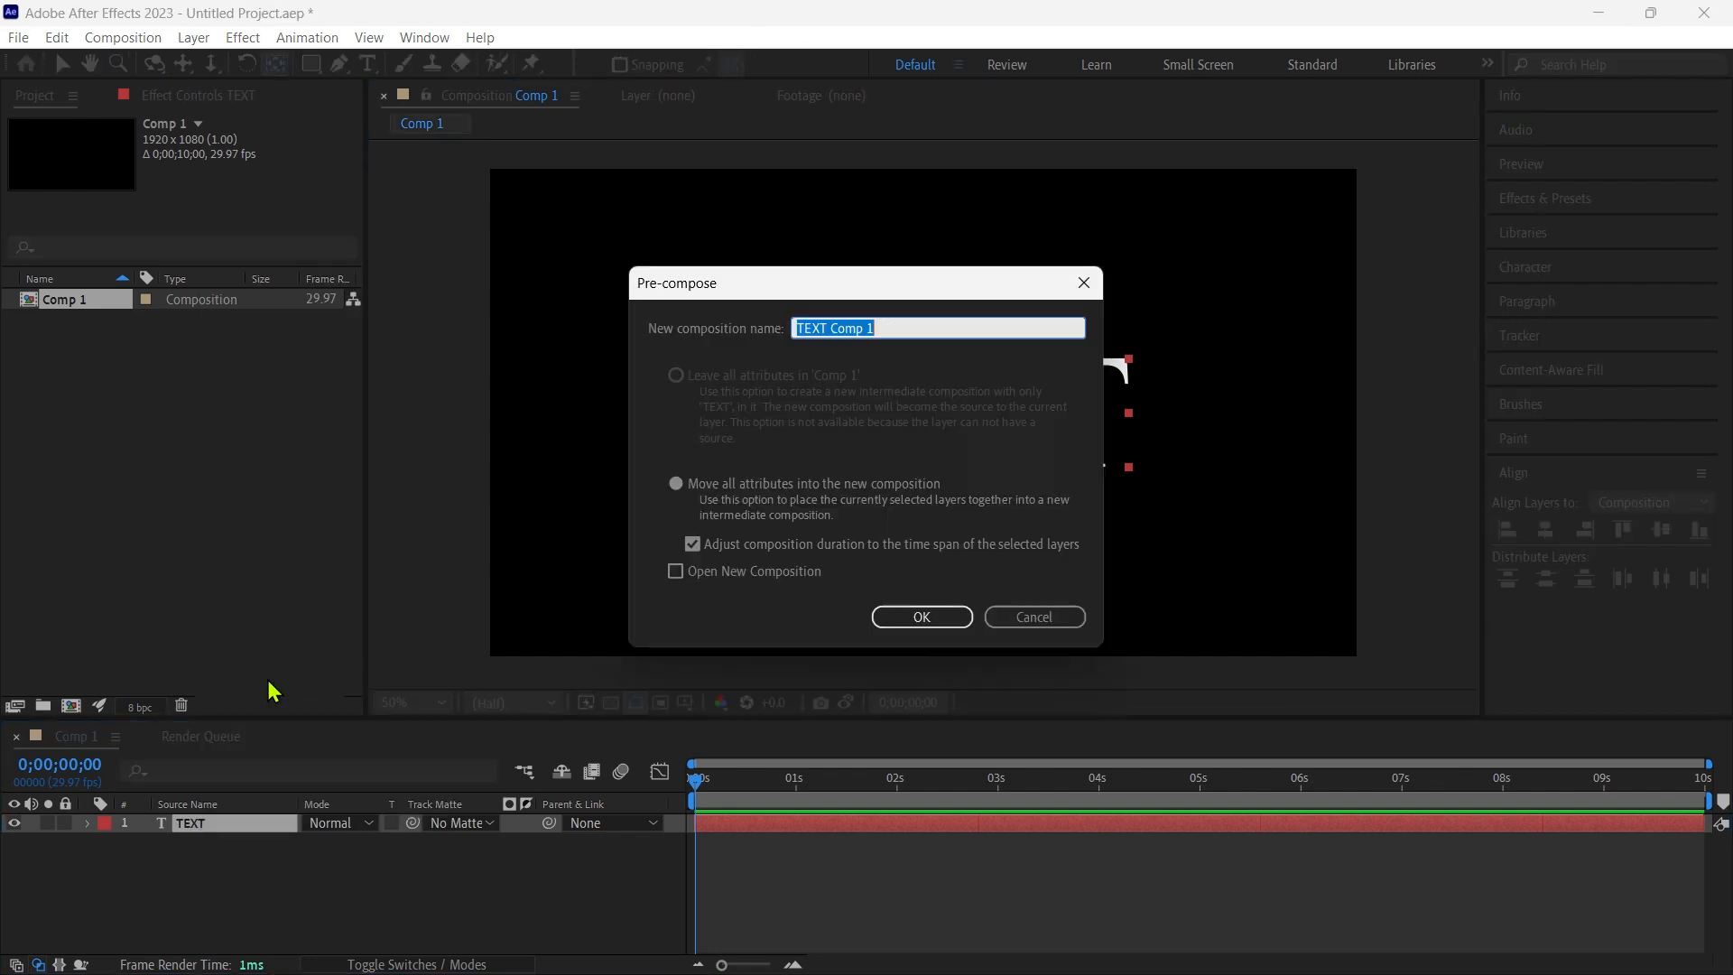
{"action": "left_click", "coordinate": [886, 324]}
{"action": "key", "text": "Return"}
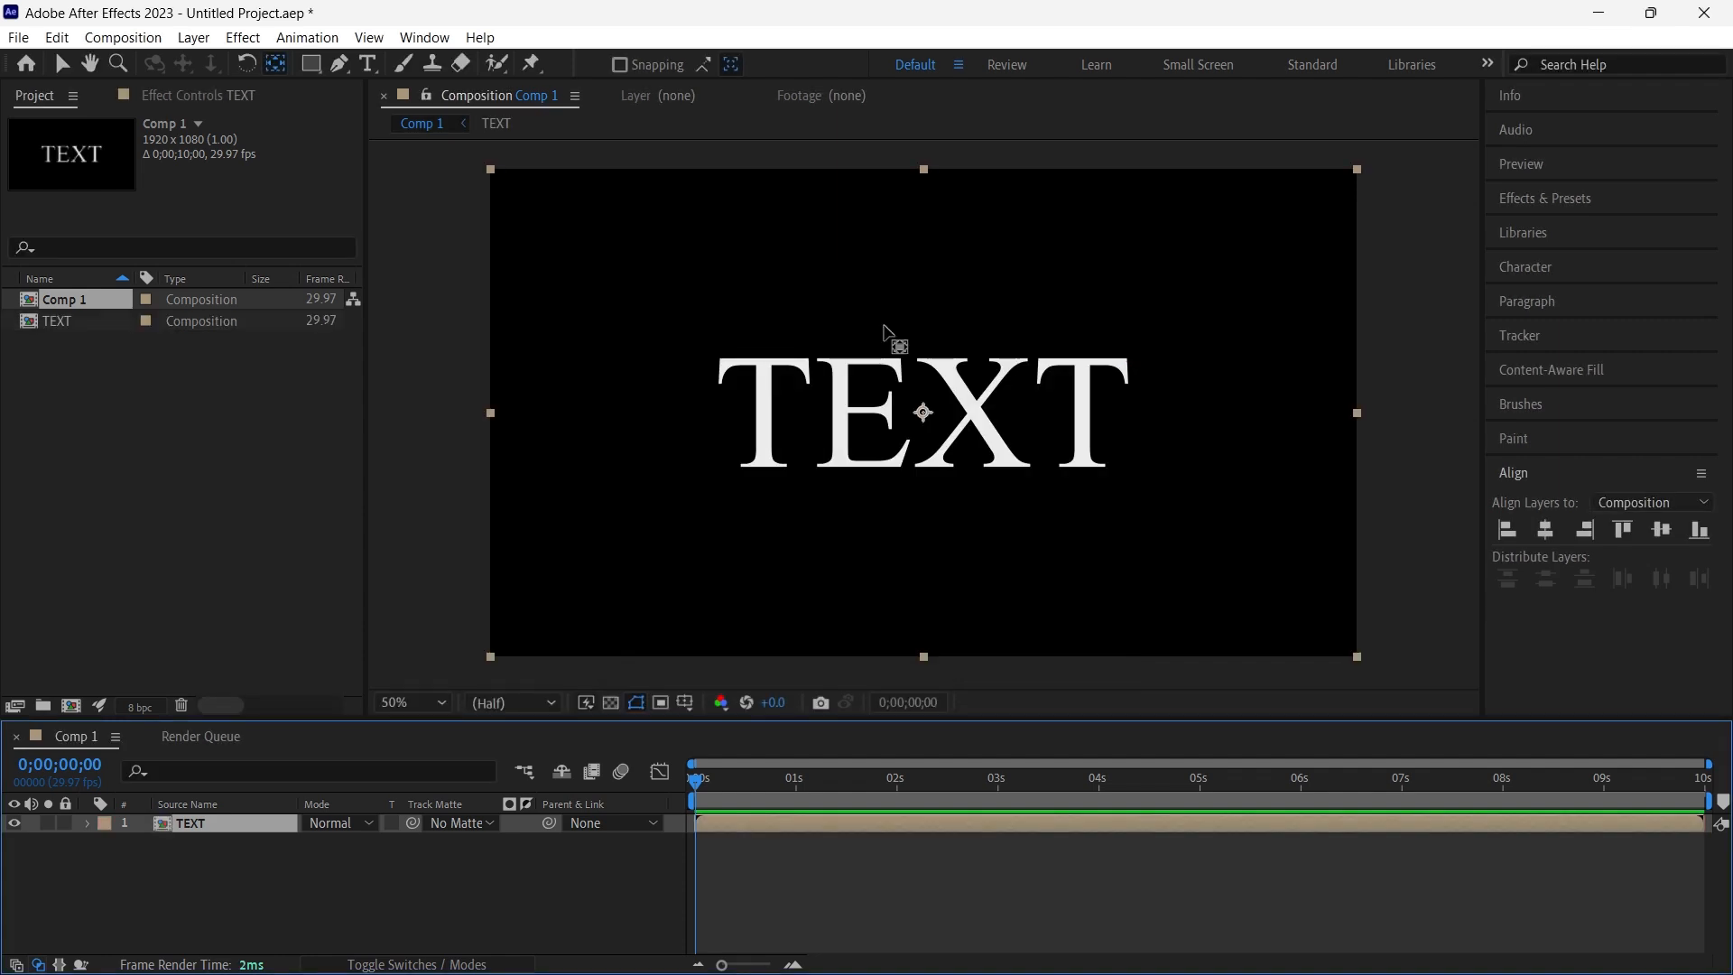
- Duplicate the TEXT composition layer and pre-compose the upper copy as "TEXT _partical", leaving all attributes in Comp 1
{"action": "key", "text": "ctrl+d"}
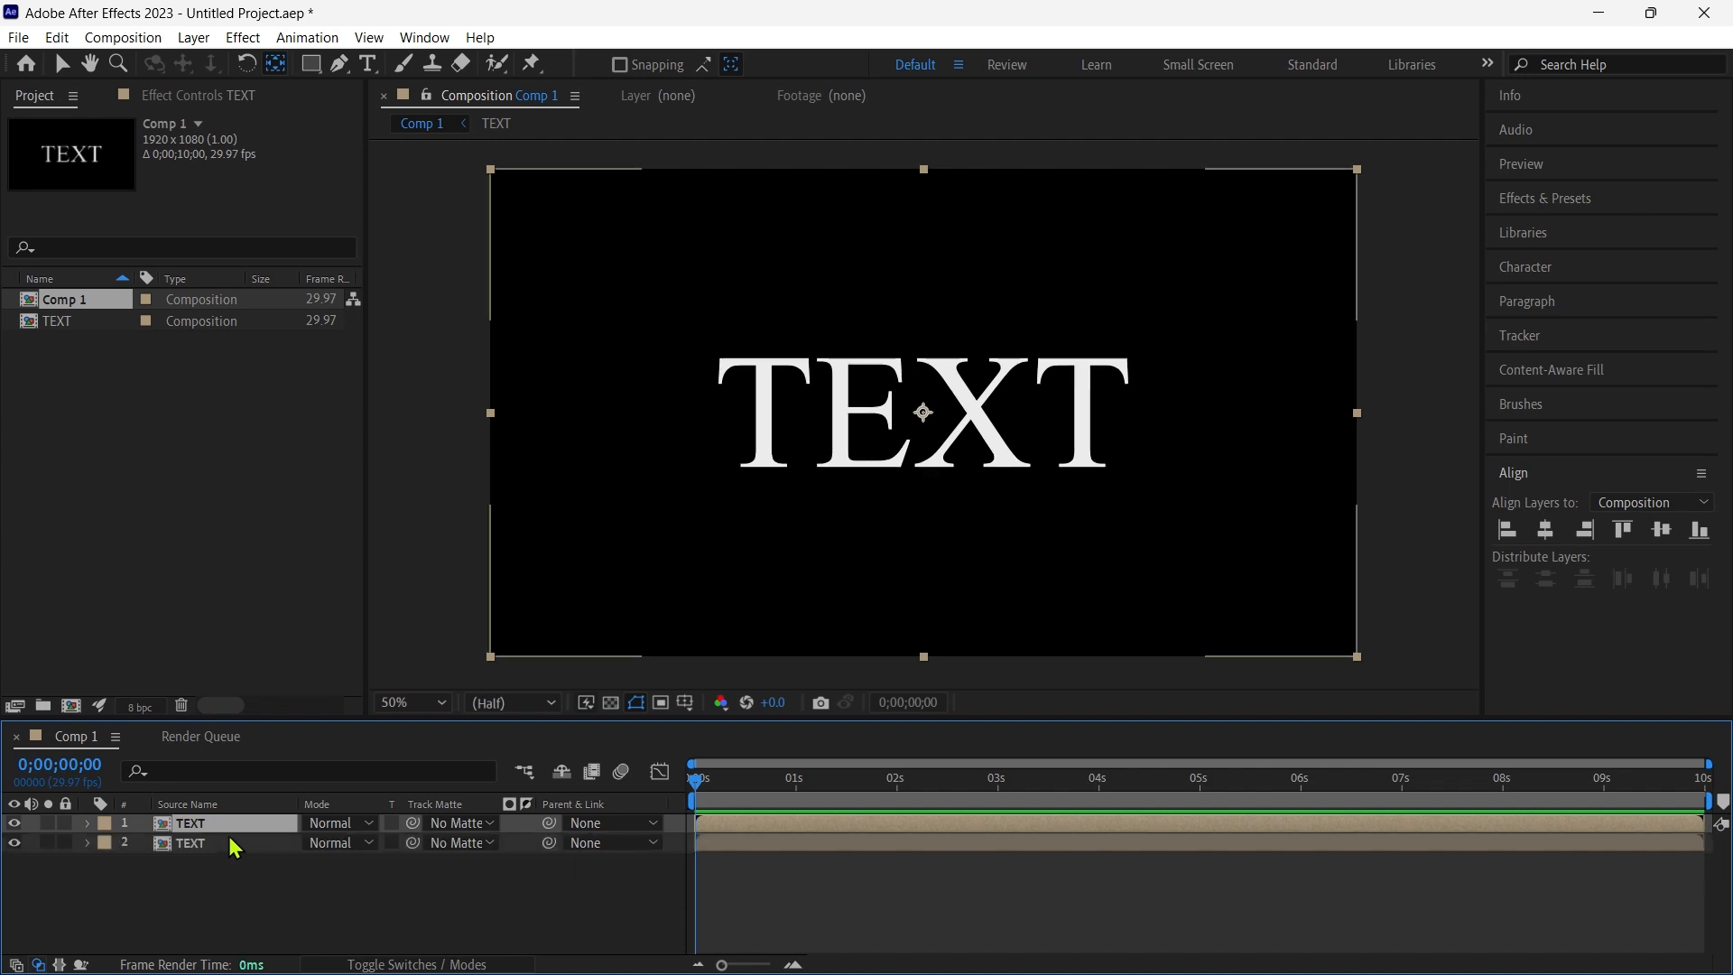
{"action": "right_click", "coordinate": [230, 821]}
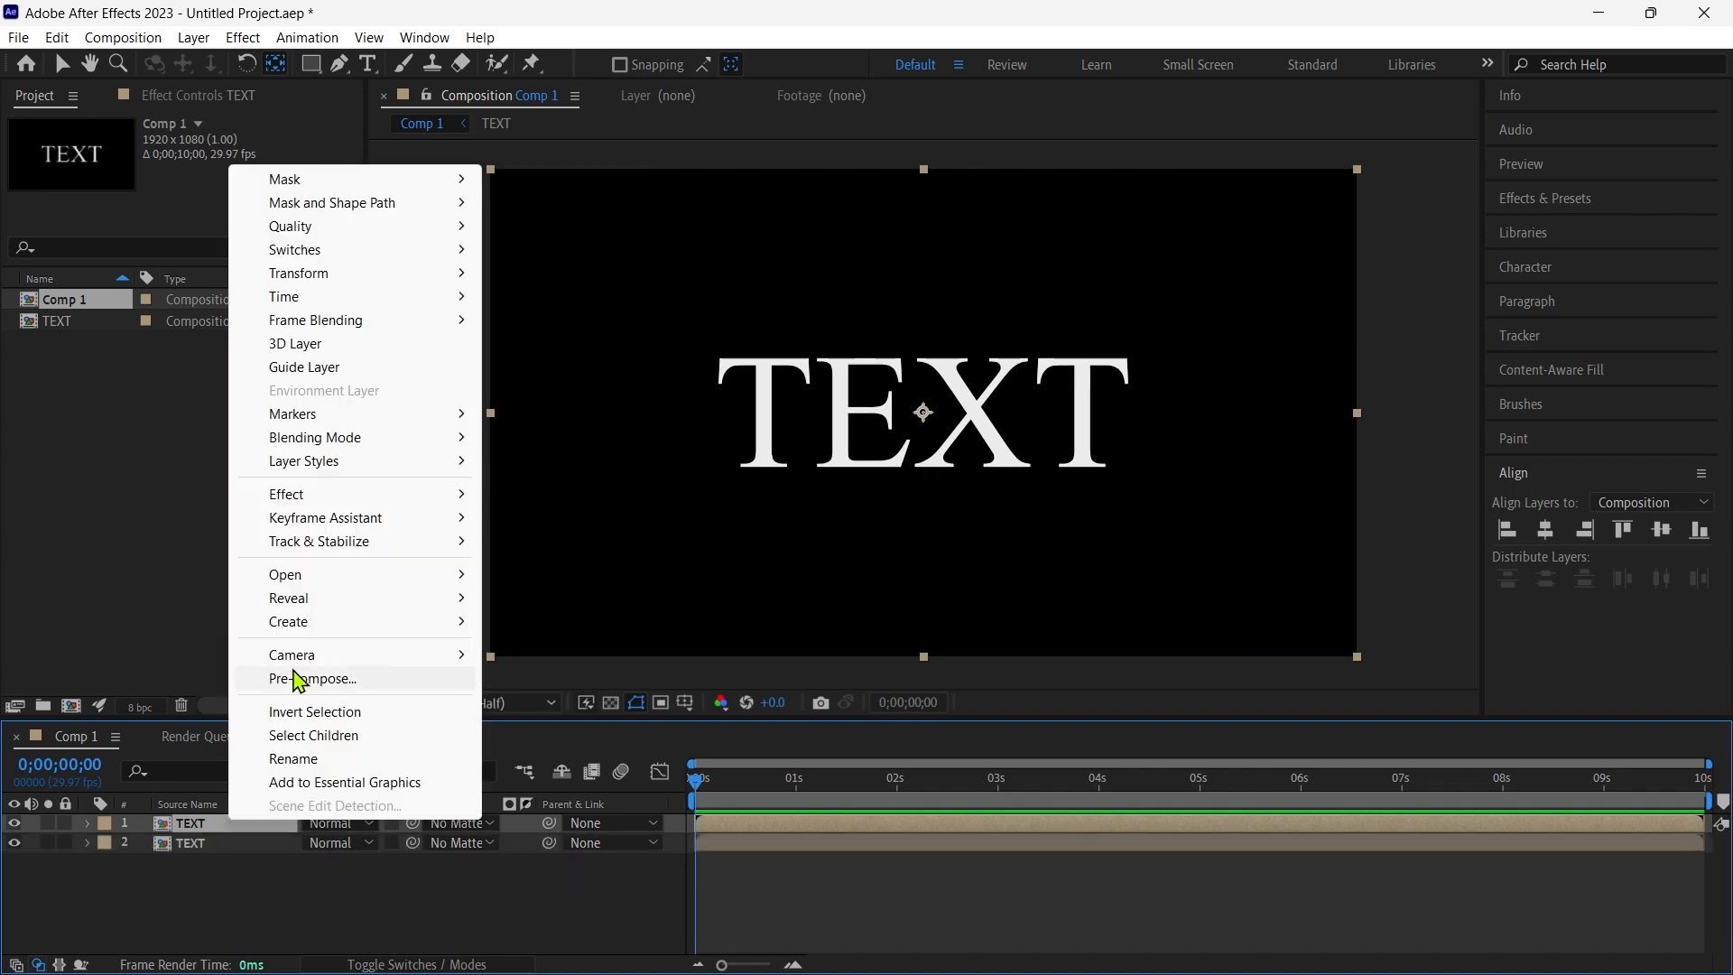
{"action": "left_click", "coordinate": [338, 675]}
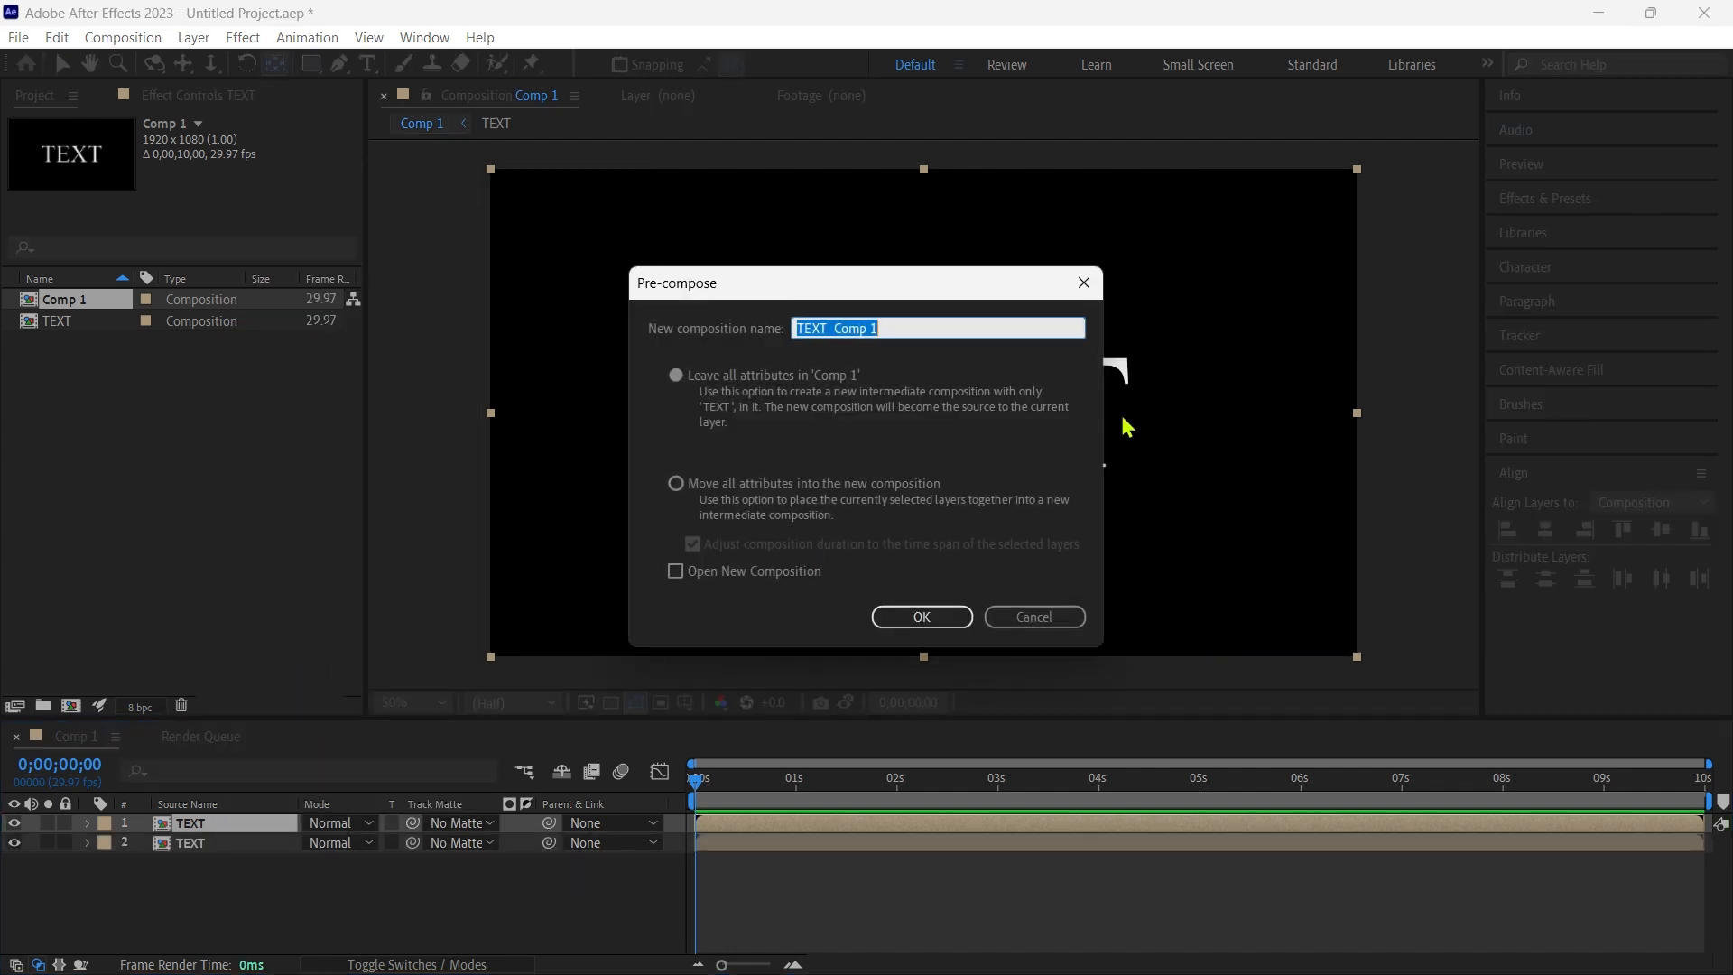
{"action": "left_click", "coordinate": [896, 327]}
{"action": "left_click", "coordinate": [892, 616]}
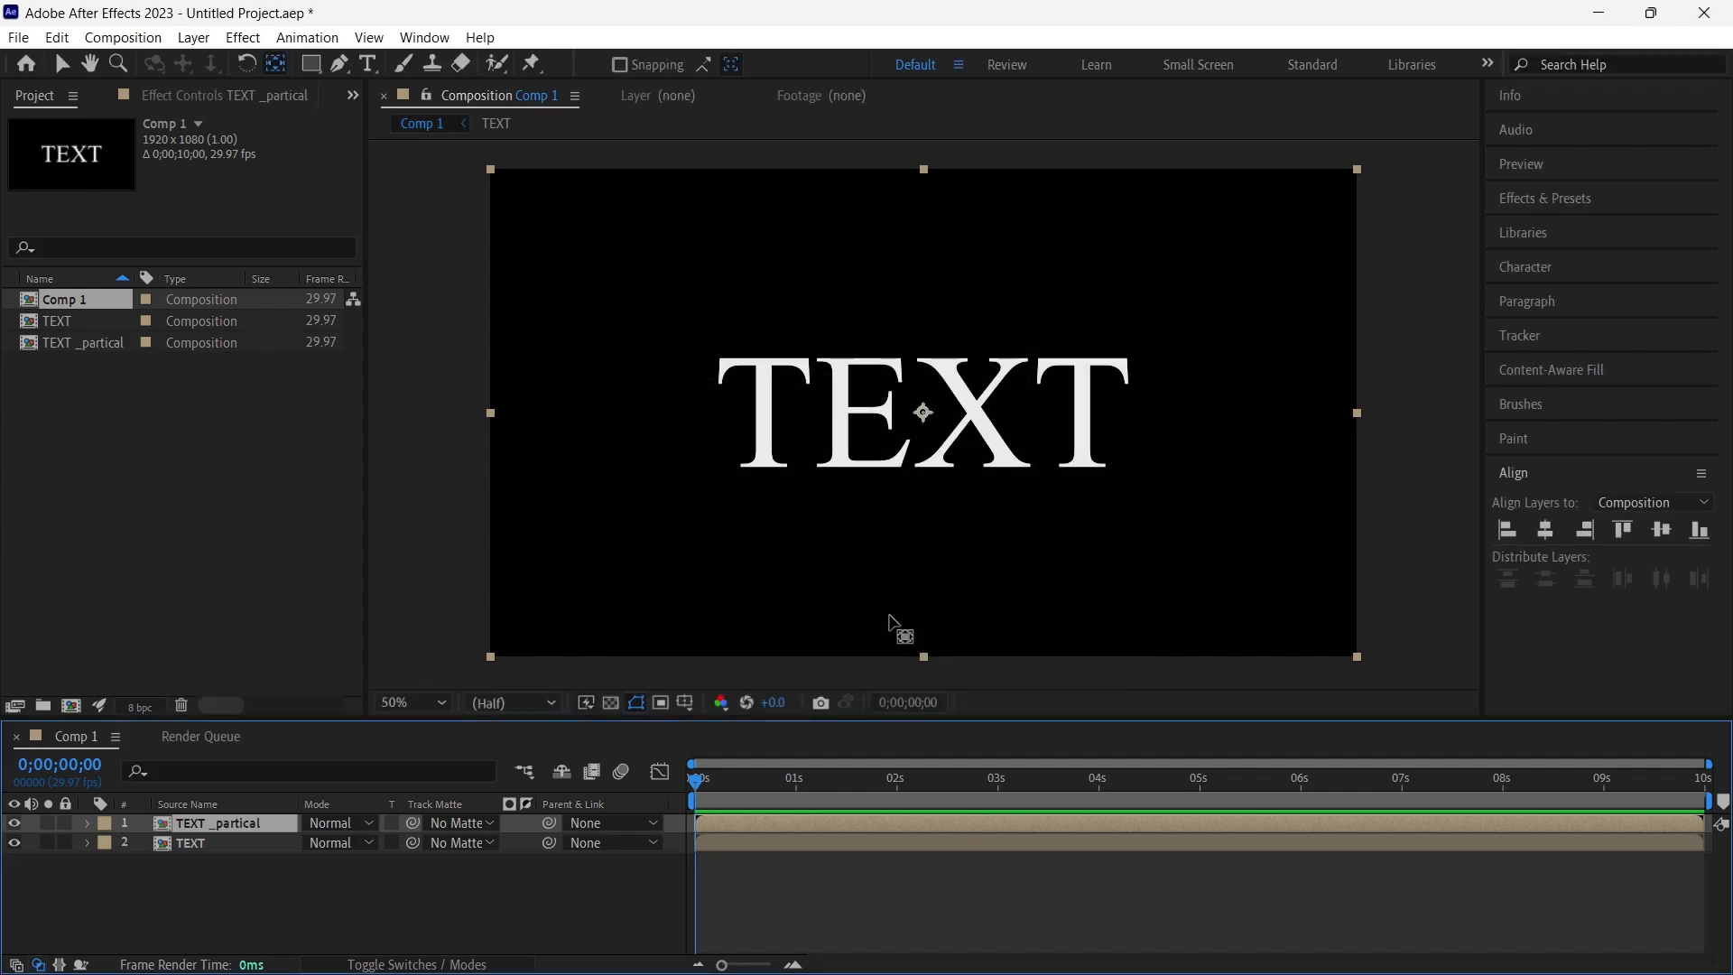
- Find the CC Particle Systems II effect and apply it to the TEXT _partical layer
{"action": "left_click", "coordinate": [1544, 199]}
{"action": "left_click", "coordinate": [1560, 228]}
{"action": "type", "text": "cc"}
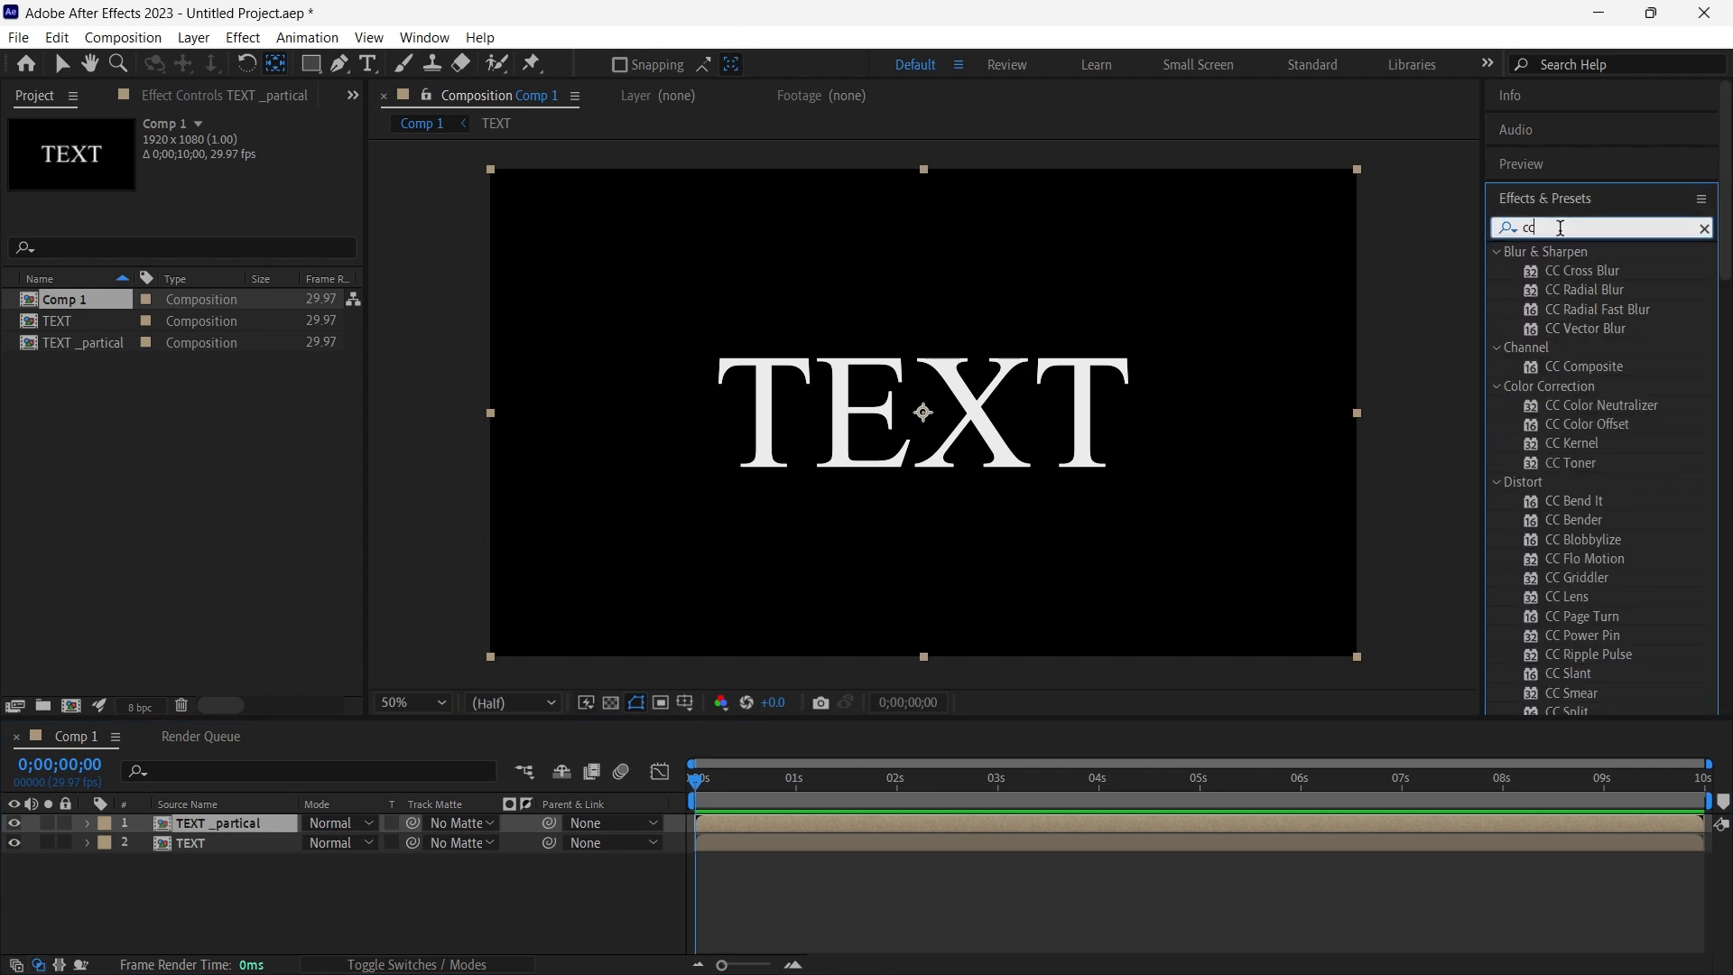
{"action": "type", "text": " par"}
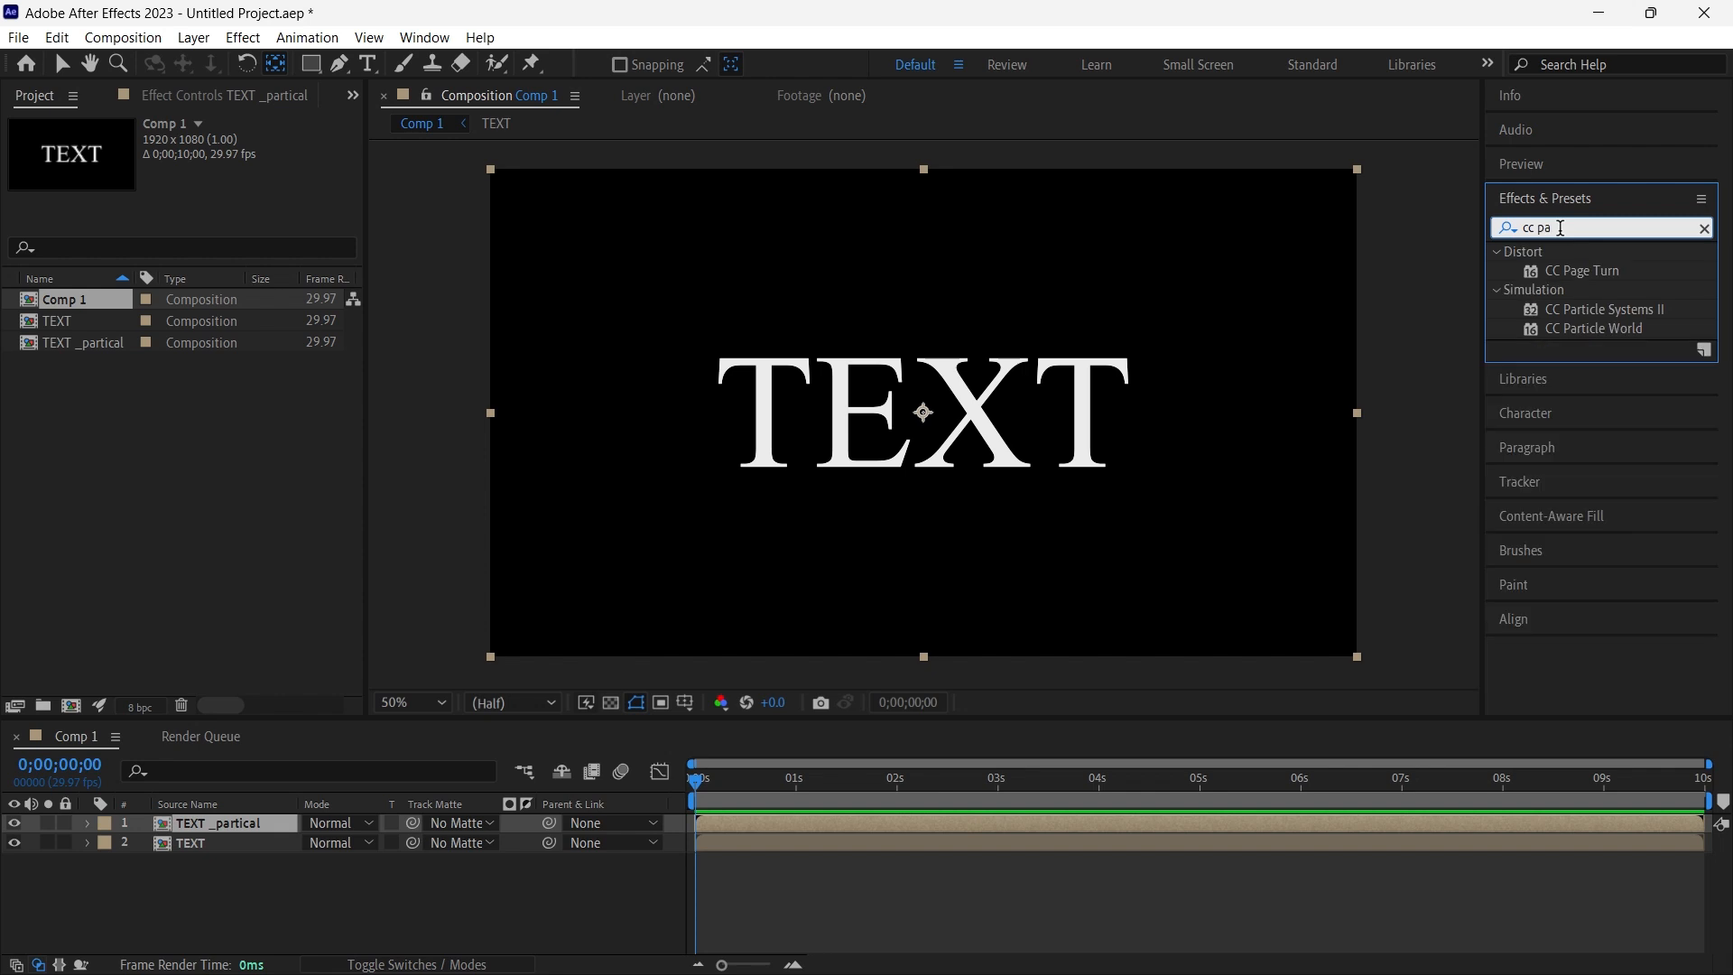
{"action": "left_click_drag", "start_coordinate": [1626, 269], "coordinate": [224, 820]}
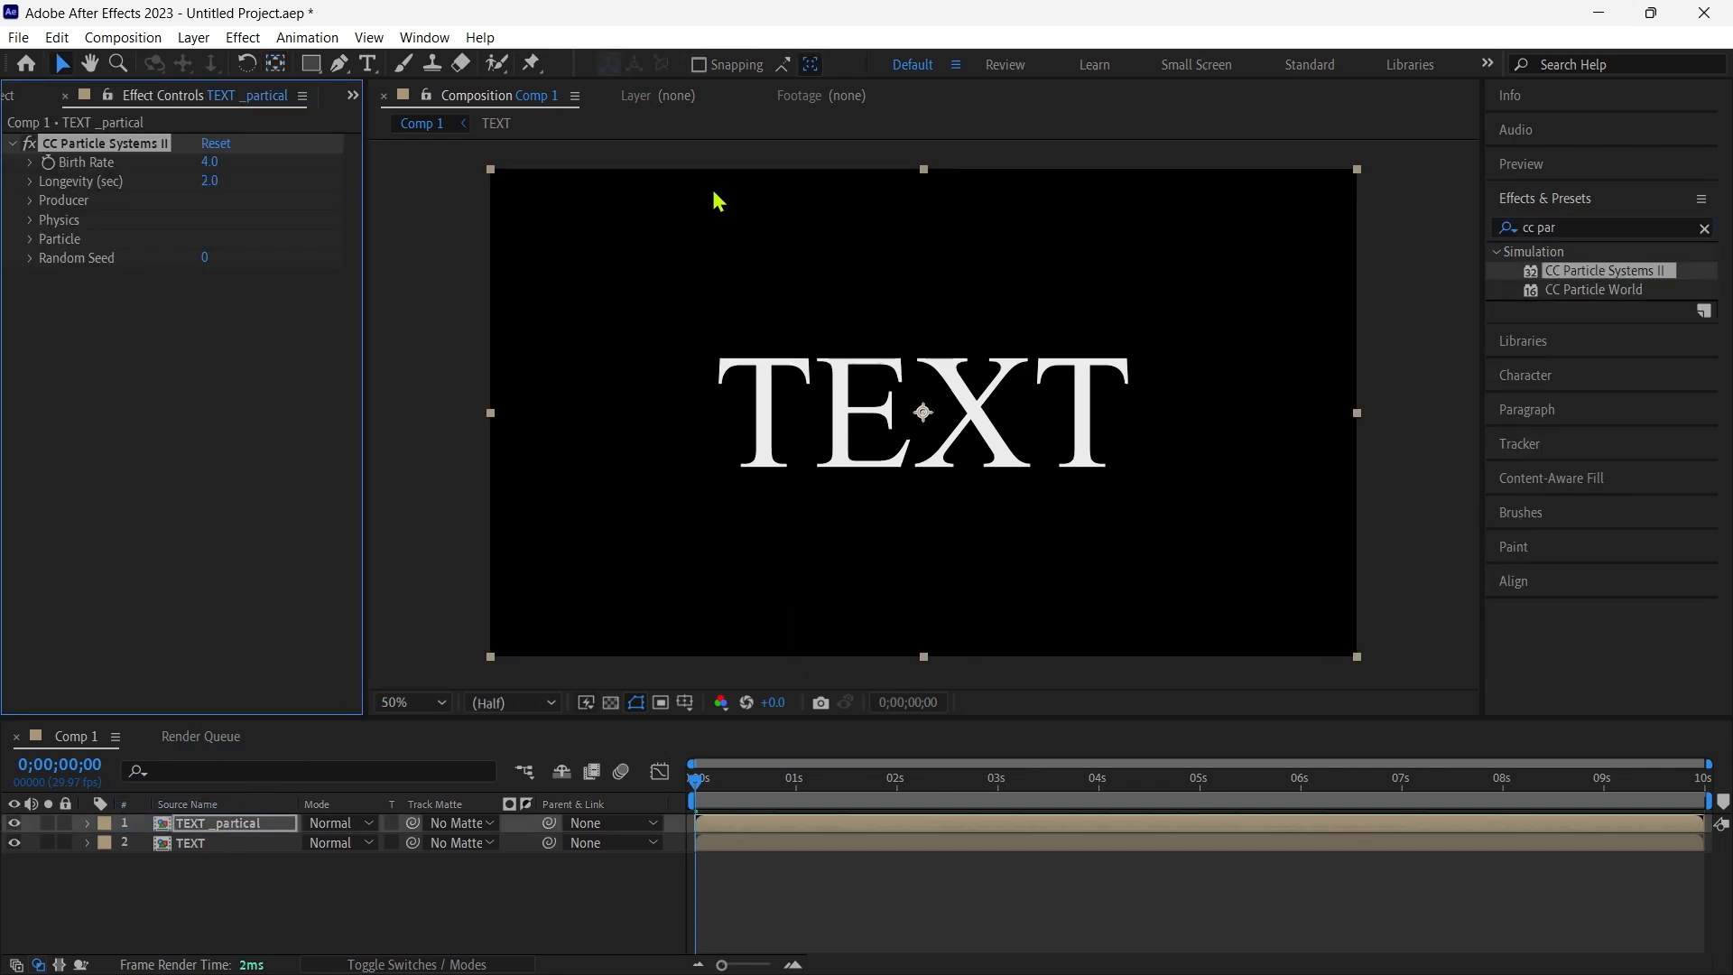
- Set the Velocity and Gravity in the particle effect's Physics settings to 0
{"action": "left_click", "coordinate": [31, 239]}
{"action": "left_click", "coordinate": [31, 239]}
{"action": "left_click", "coordinate": [31, 220]}
{"action": "left_click", "coordinate": [210, 258]}
{"action": "type", "text": "0"}
{"action": "key", "text": "Return"}
{"action": "left_click", "coordinate": [213, 297]}
{"action": "type", "text": "0"}
{"action": "key", "text": "Return"}
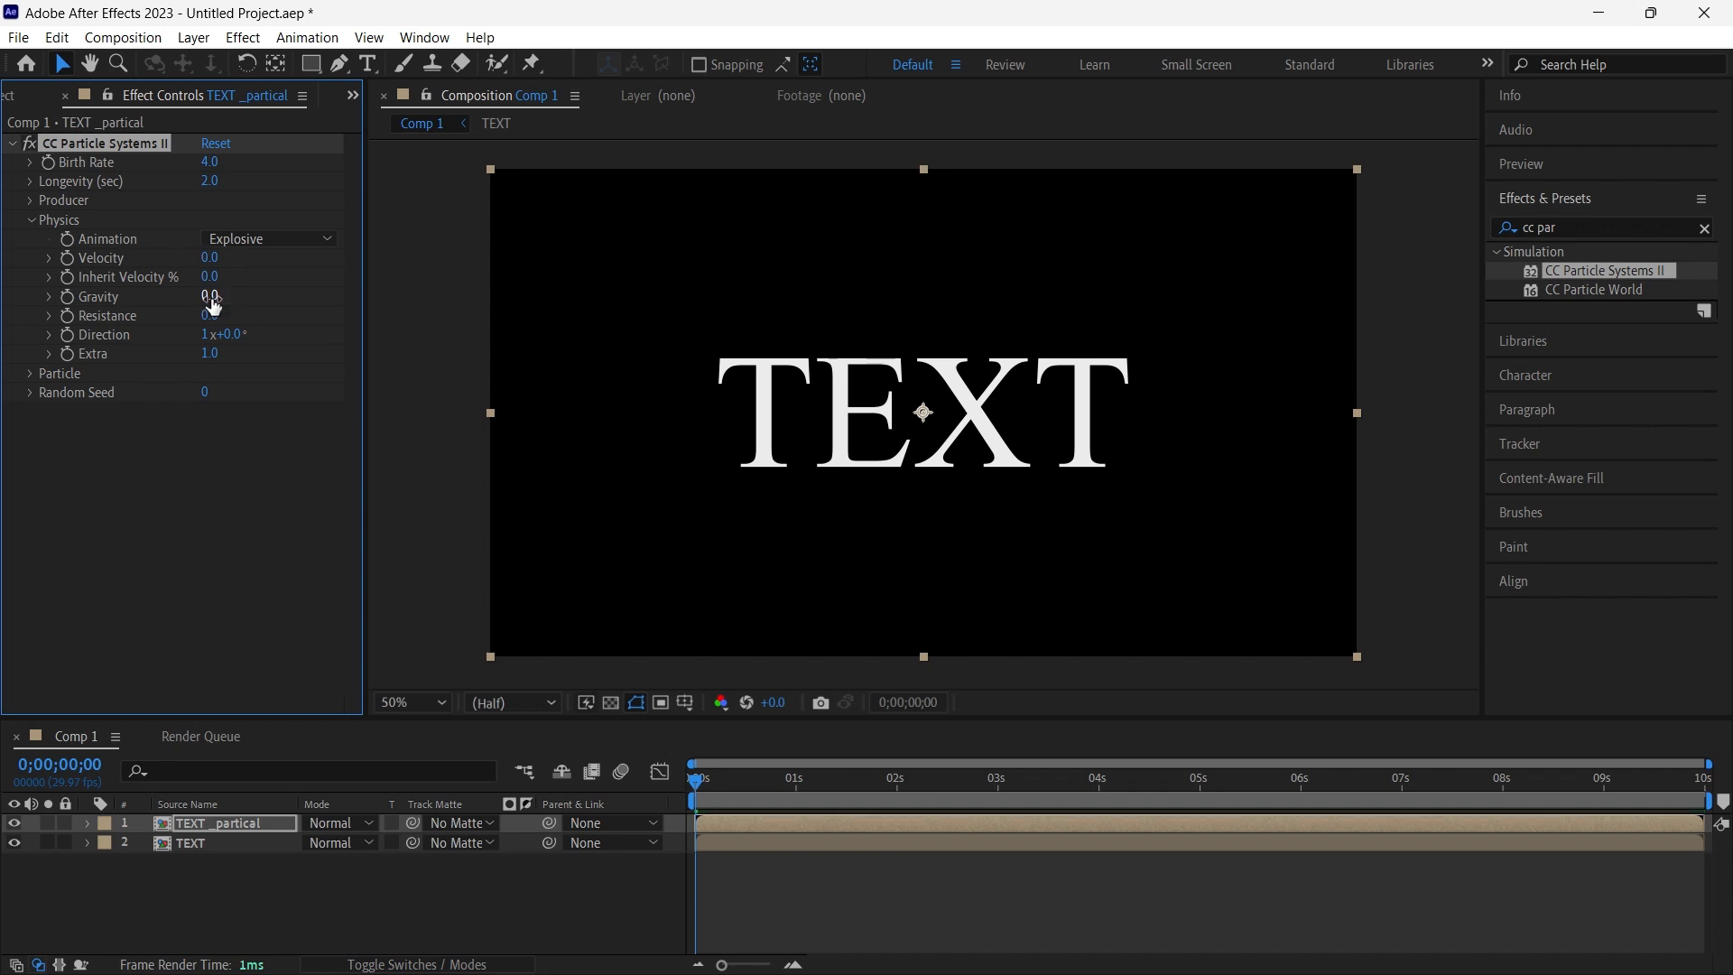
- Set the particle producer's Radius Y to 15 and its Radius X to 4
{"action": "left_click", "coordinate": [32, 202]}
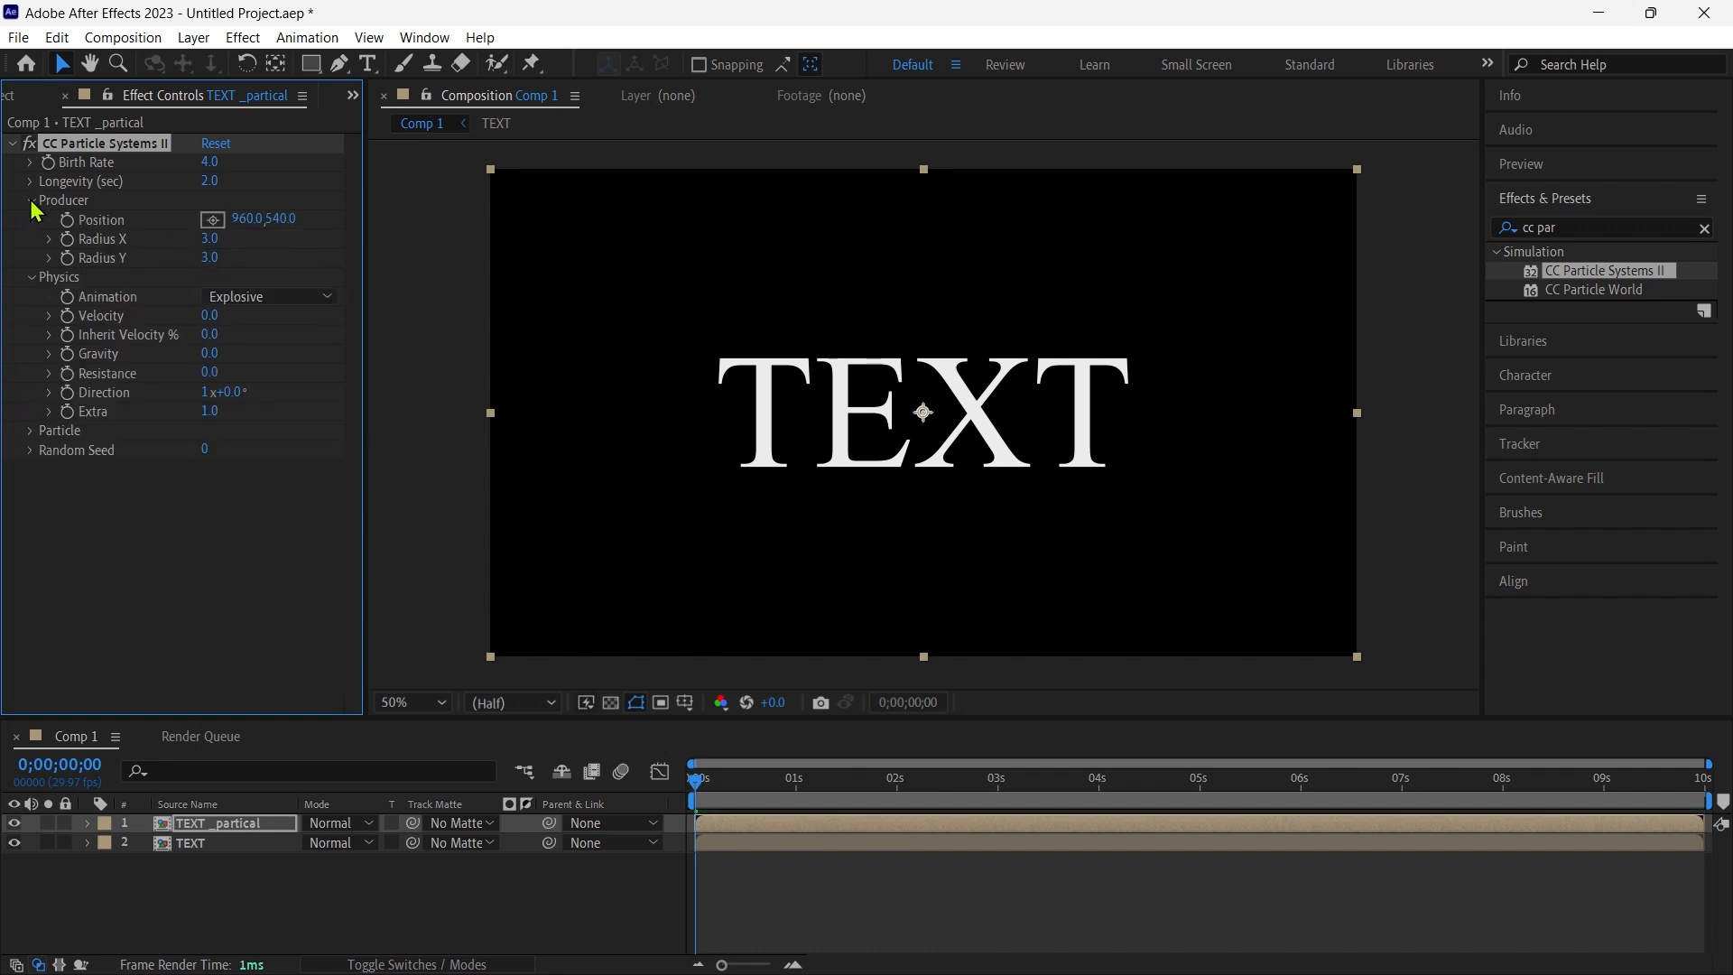
{"action": "left_click", "coordinate": [208, 260]}
{"action": "key", "text": "Return"}
{"action": "left_click_drag", "start_coordinate": [696, 795], "coordinate": [726, 783]}
{"action": "left_click", "coordinate": [212, 241]}
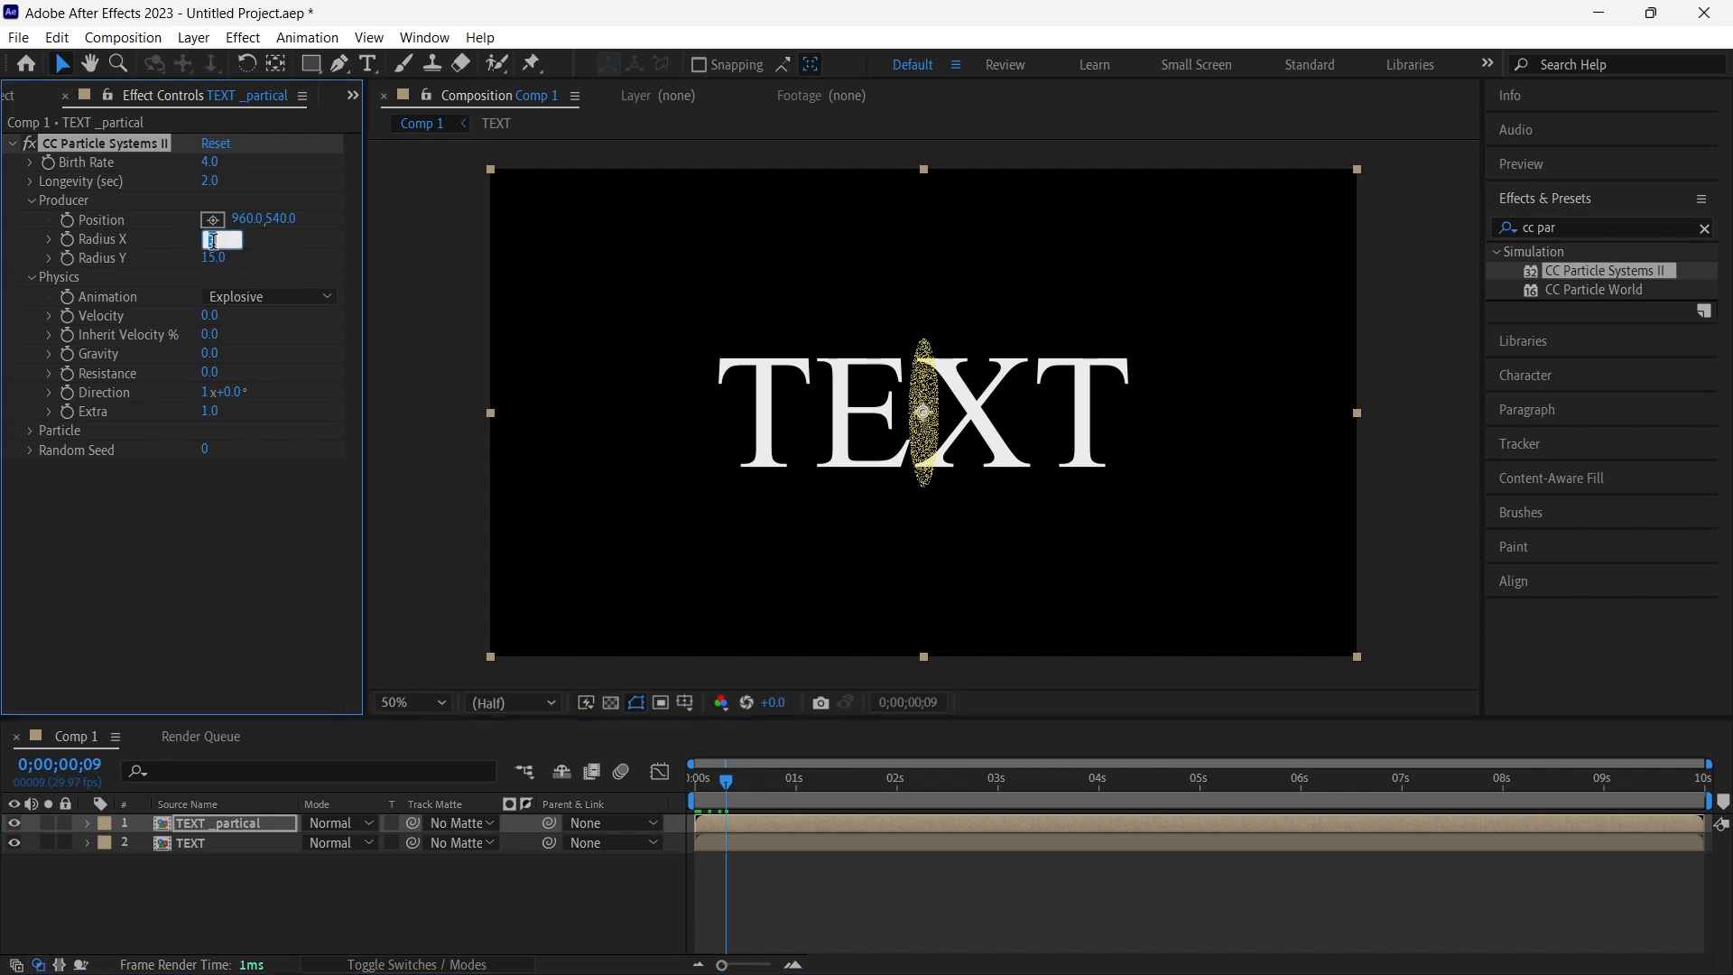
{"action": "type", "text": "4"}
{"action": "key", "text": "Return"}
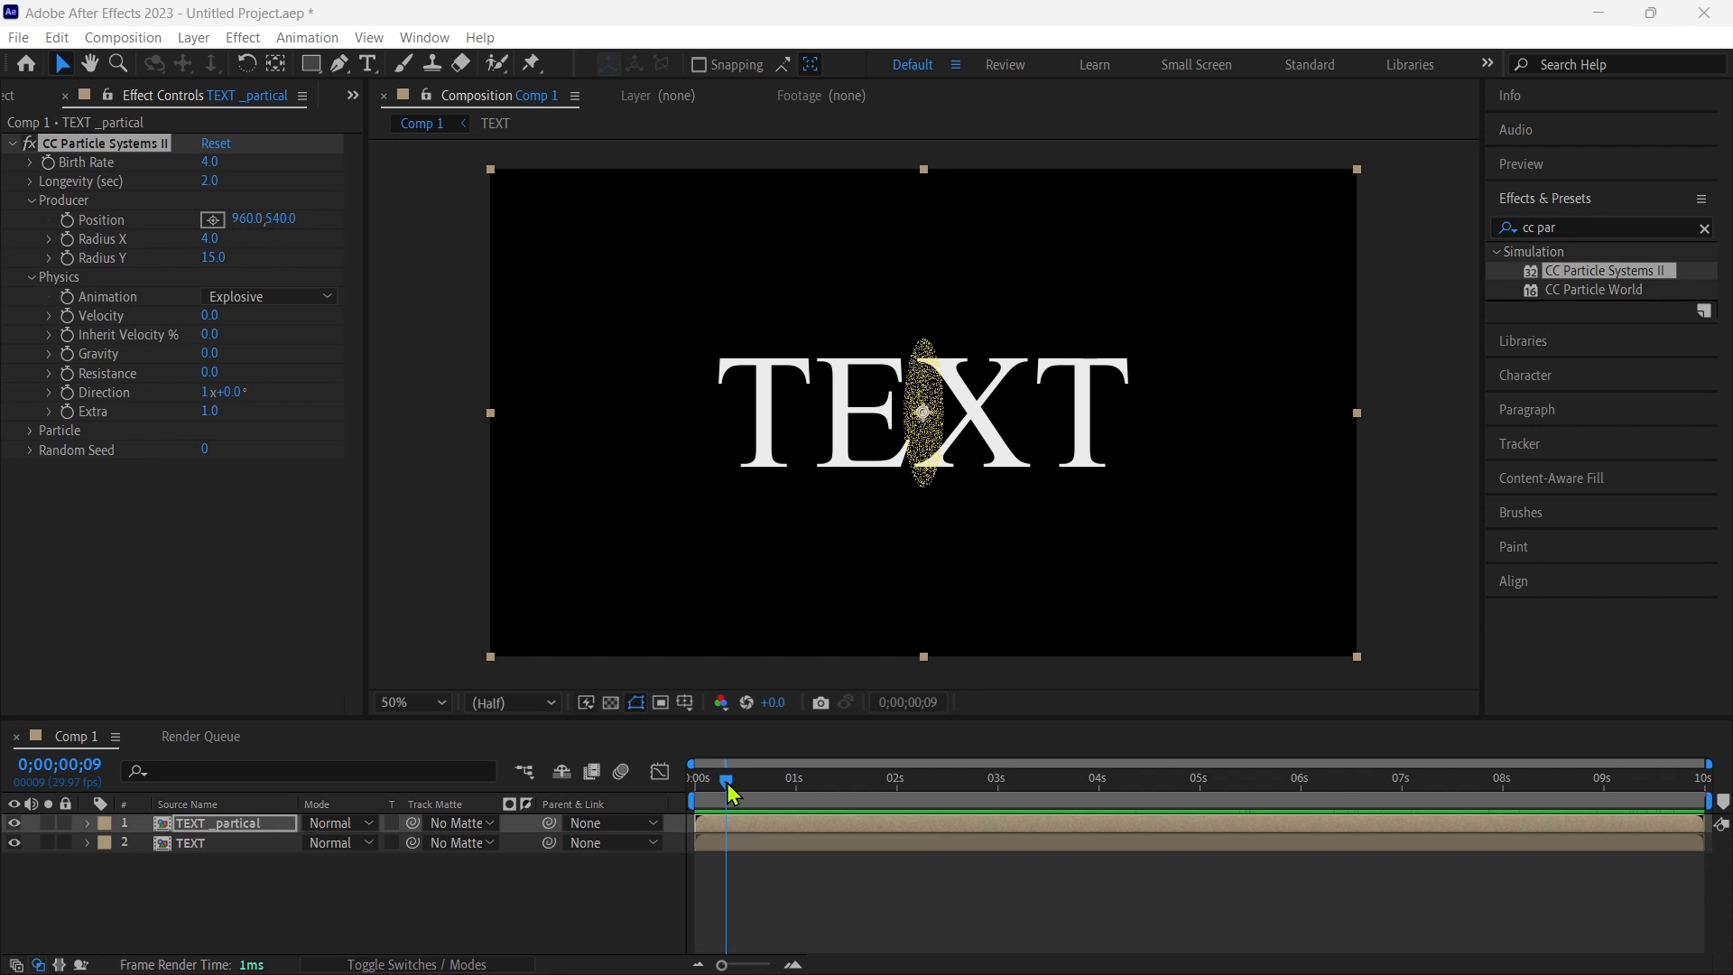
- Set the producer's X position to 1920 and start keyframing Position at 0 seconds
{"action": "left_click_drag", "start_coordinate": [731, 793], "coordinate": [695, 793]}
{"action": "left_click", "coordinate": [246, 218]}
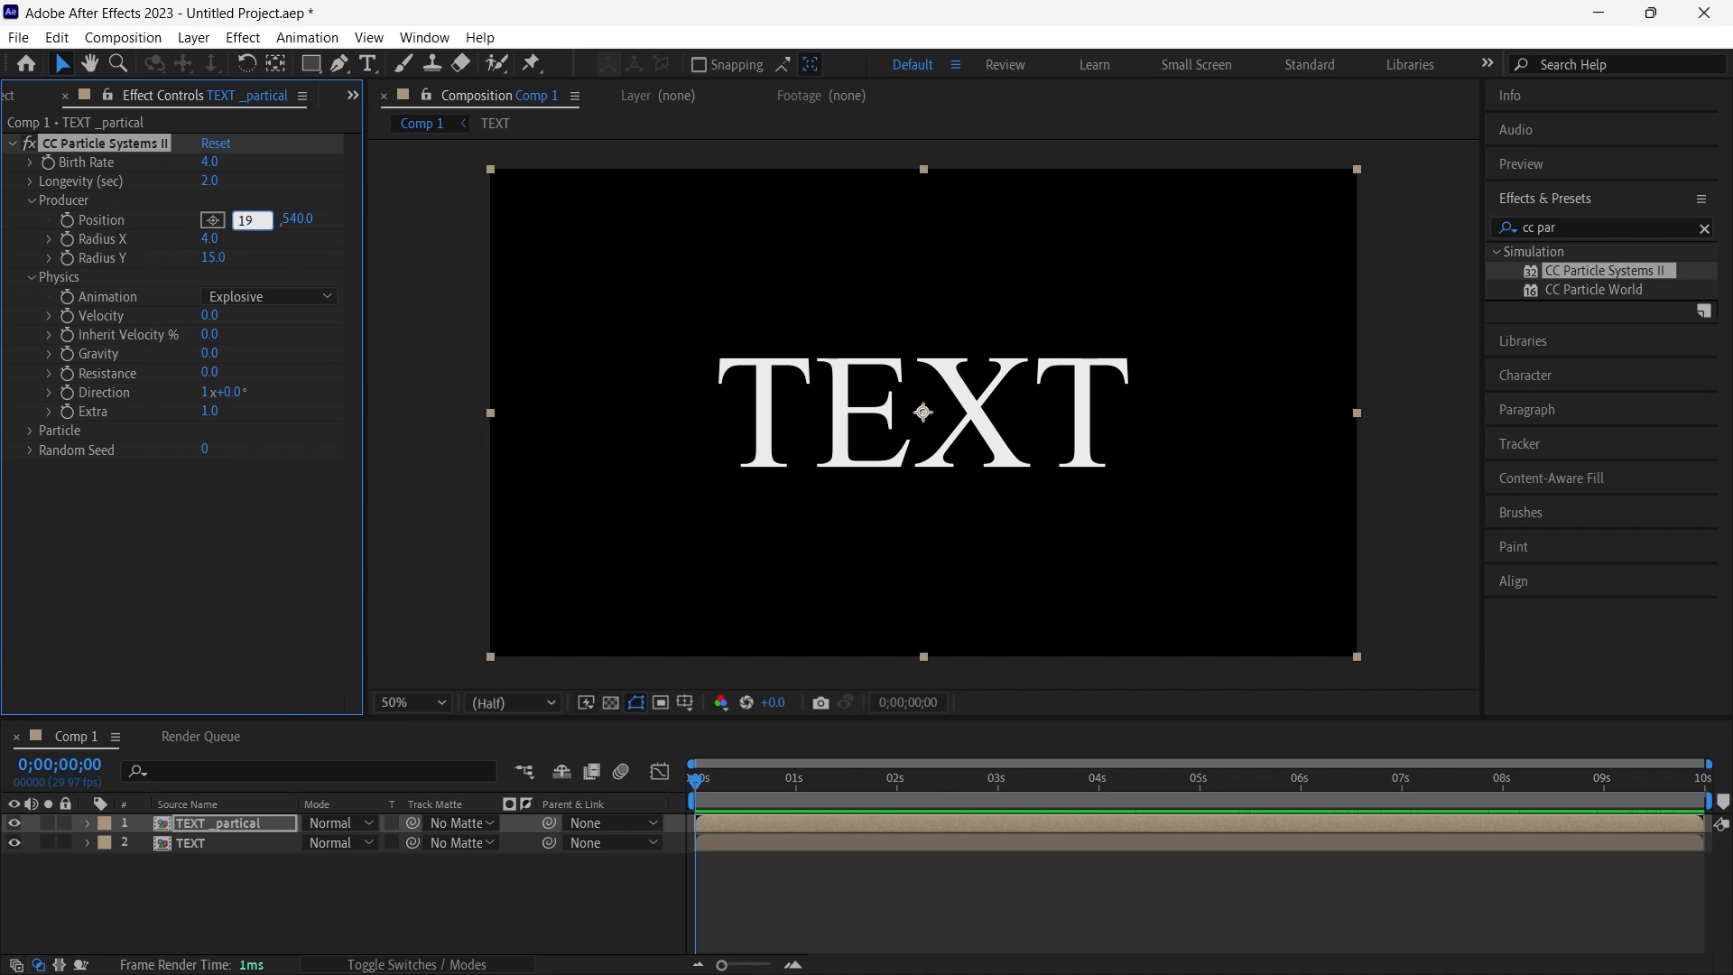
{"action": "key", "text": "Return"}
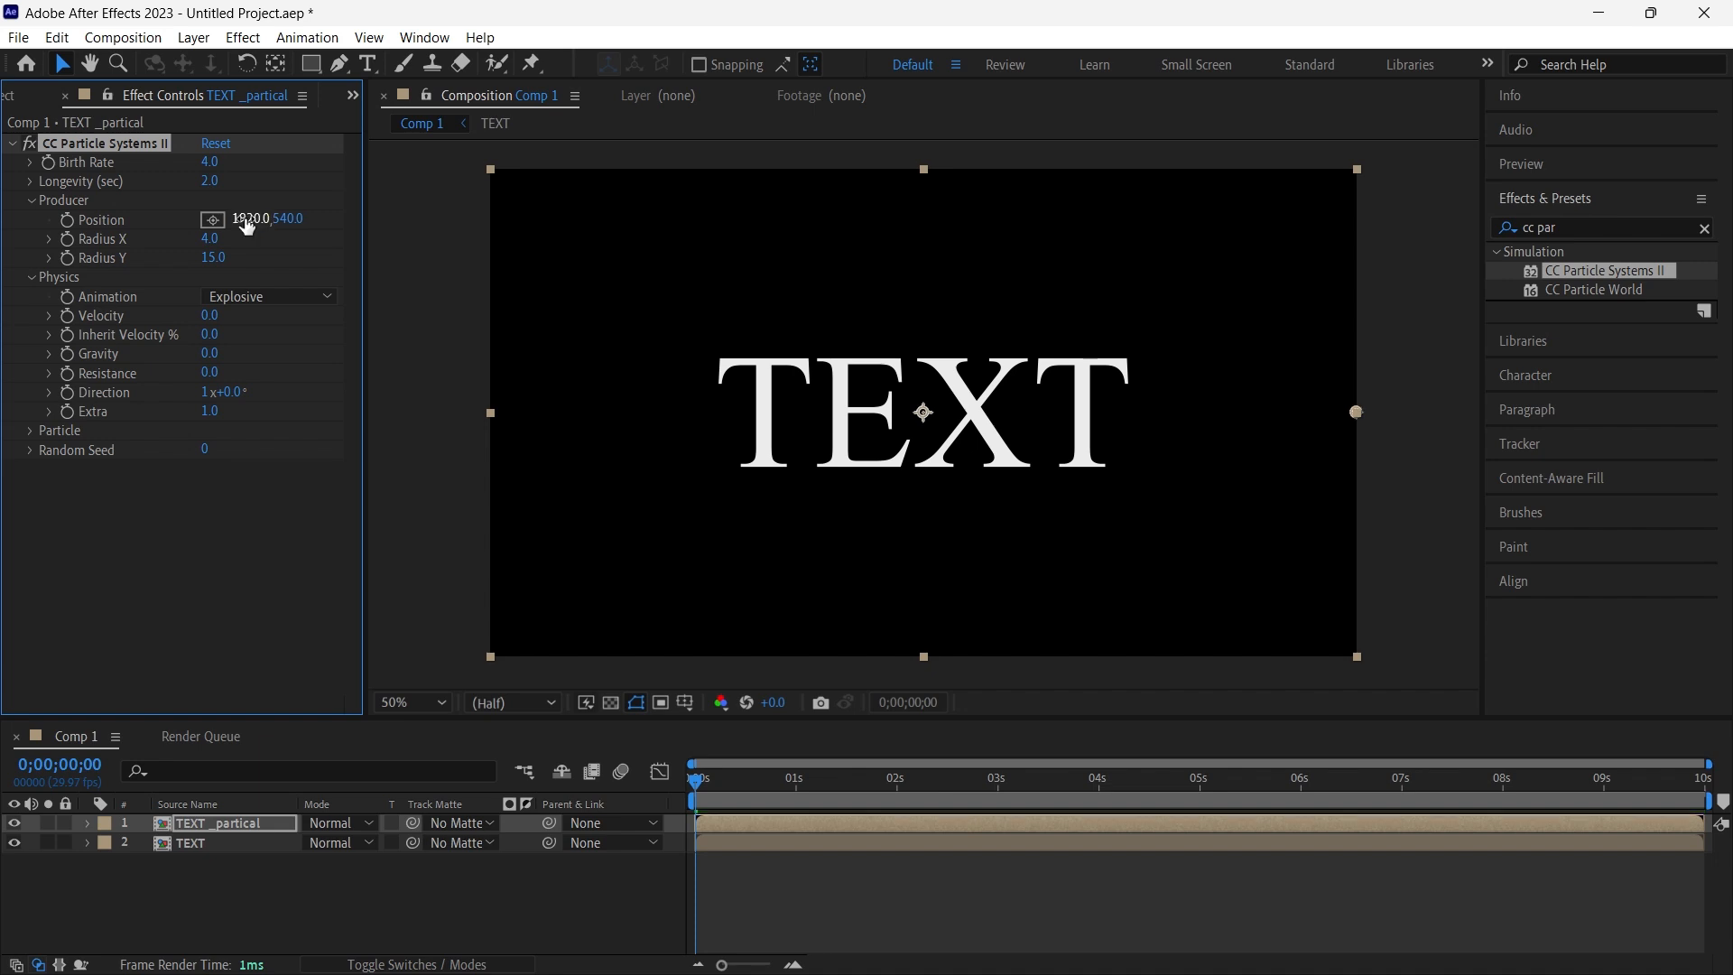
{"action": "left_click", "coordinate": [68, 220]}
- Keyframe the producer's X position to 0 at 6 seconds
{"action": "left_click_drag", "start_coordinate": [699, 784], "coordinate": [1302, 802]}
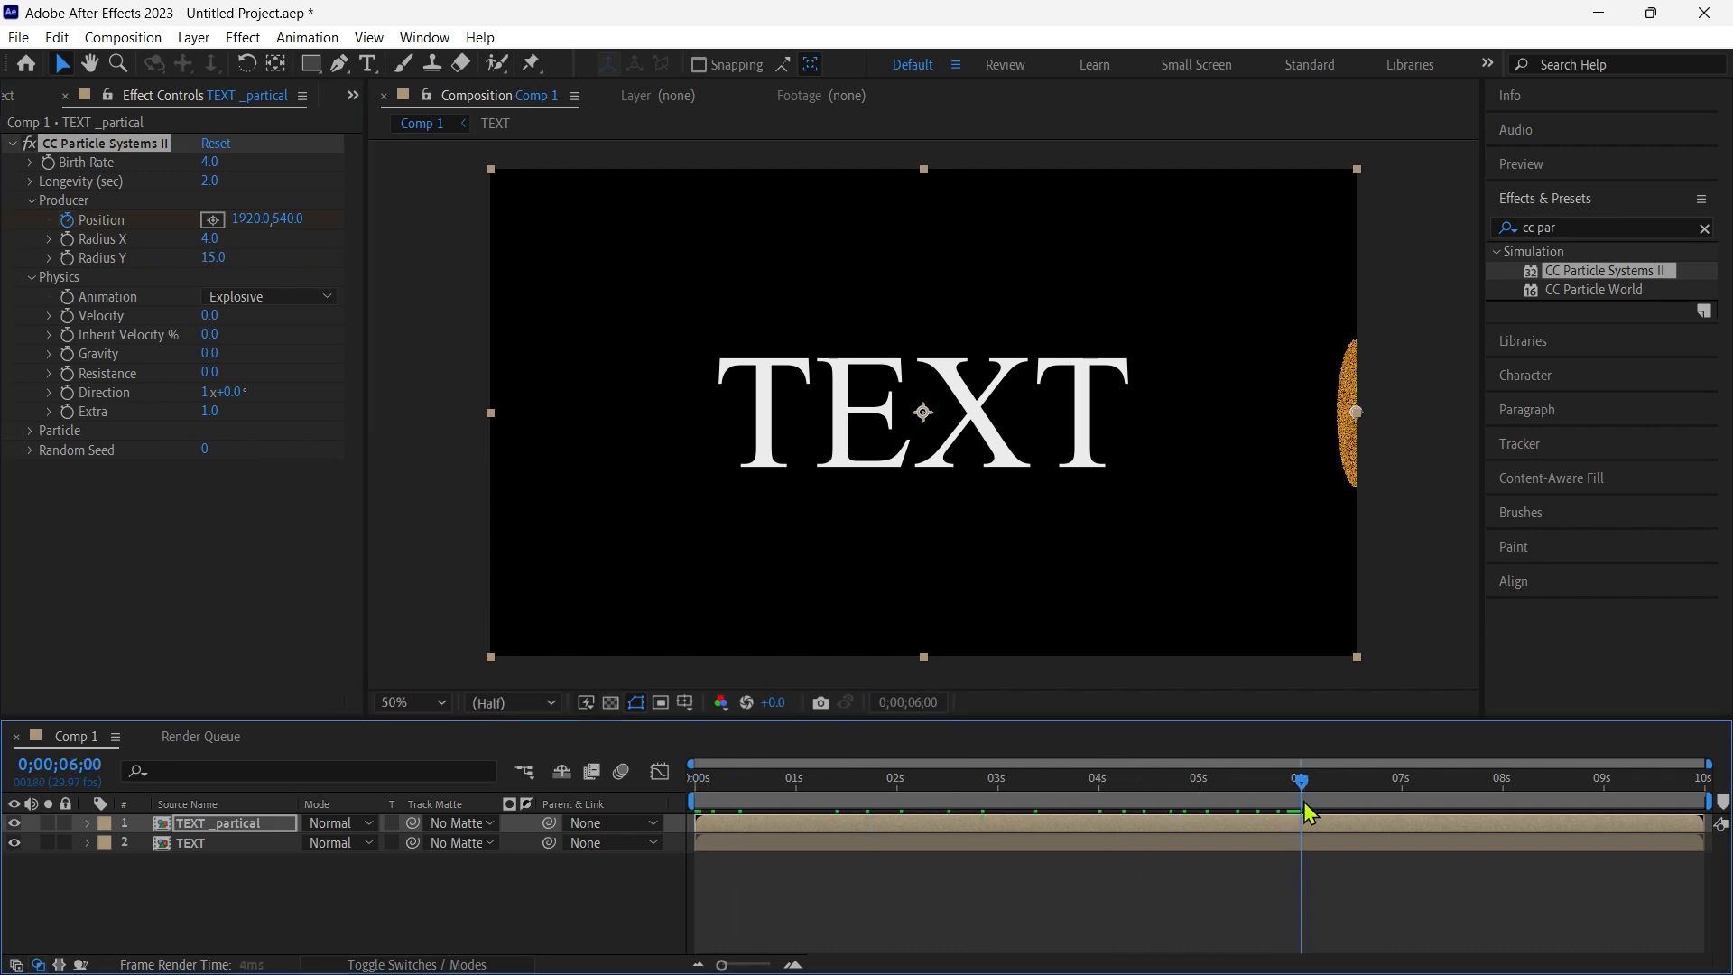
{"action": "left_click", "coordinate": [239, 220]}
{"action": "type", "text": "0"}
{"action": "key", "text": "Return"}
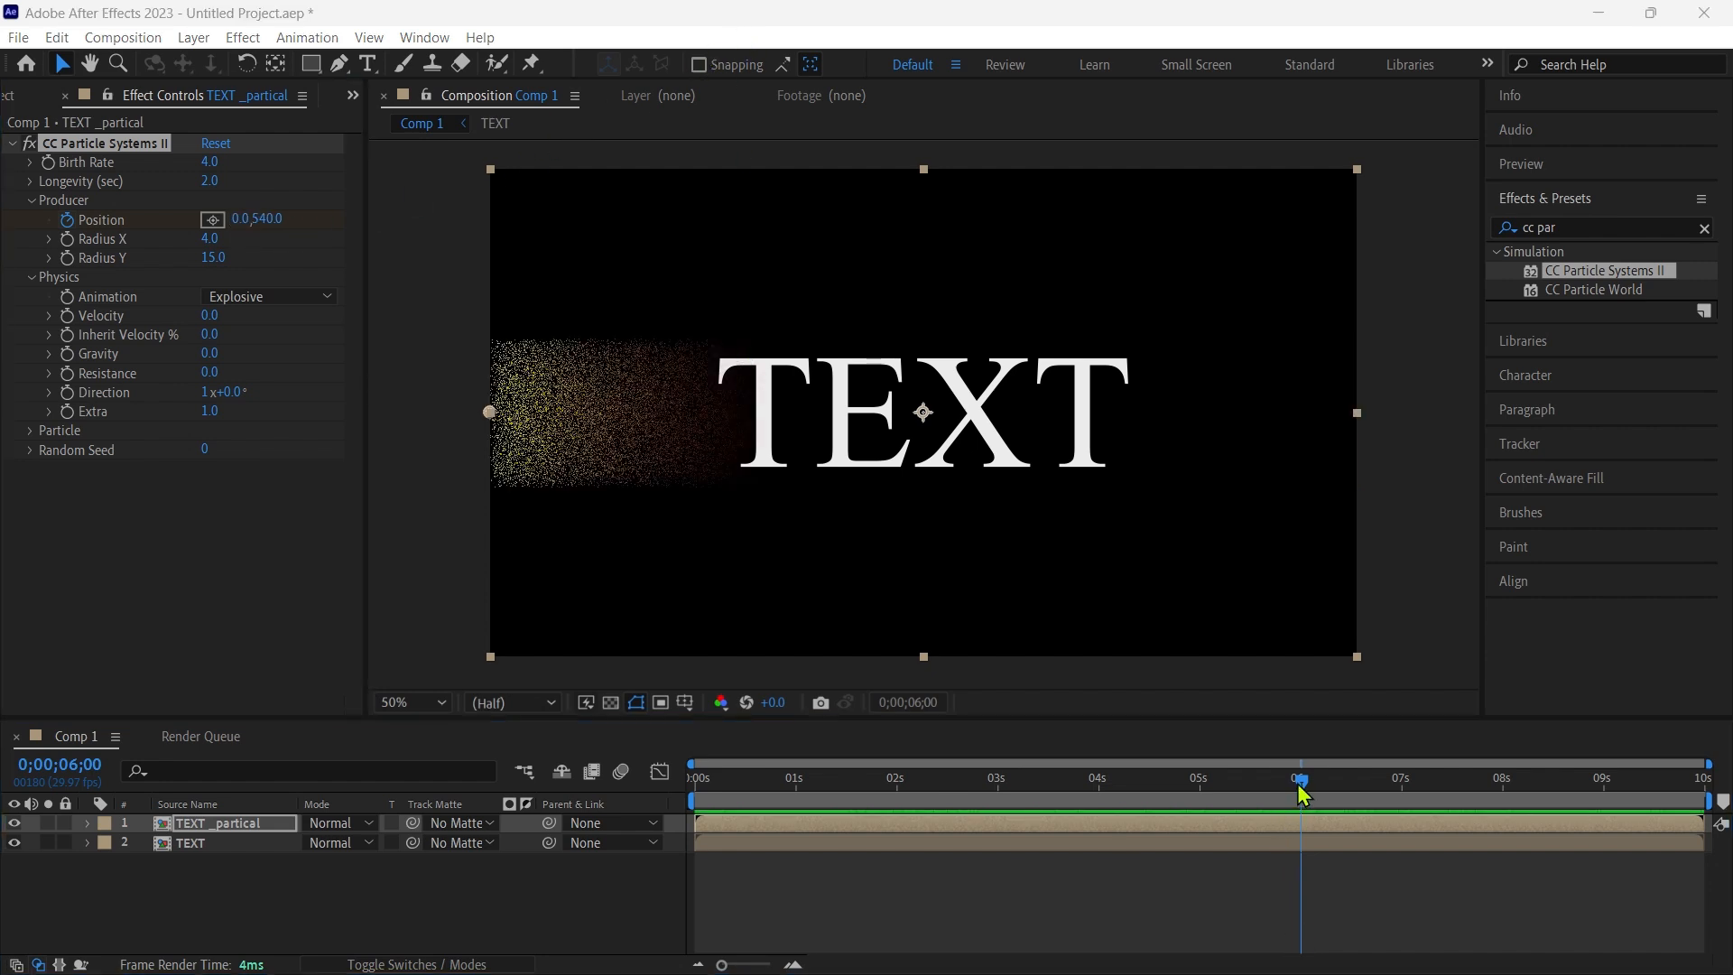
- Play the particle animation back from the start of the timeline to check the sweep
{"action": "left_click_drag", "start_coordinate": [1302, 794], "coordinate": [711, 847]}
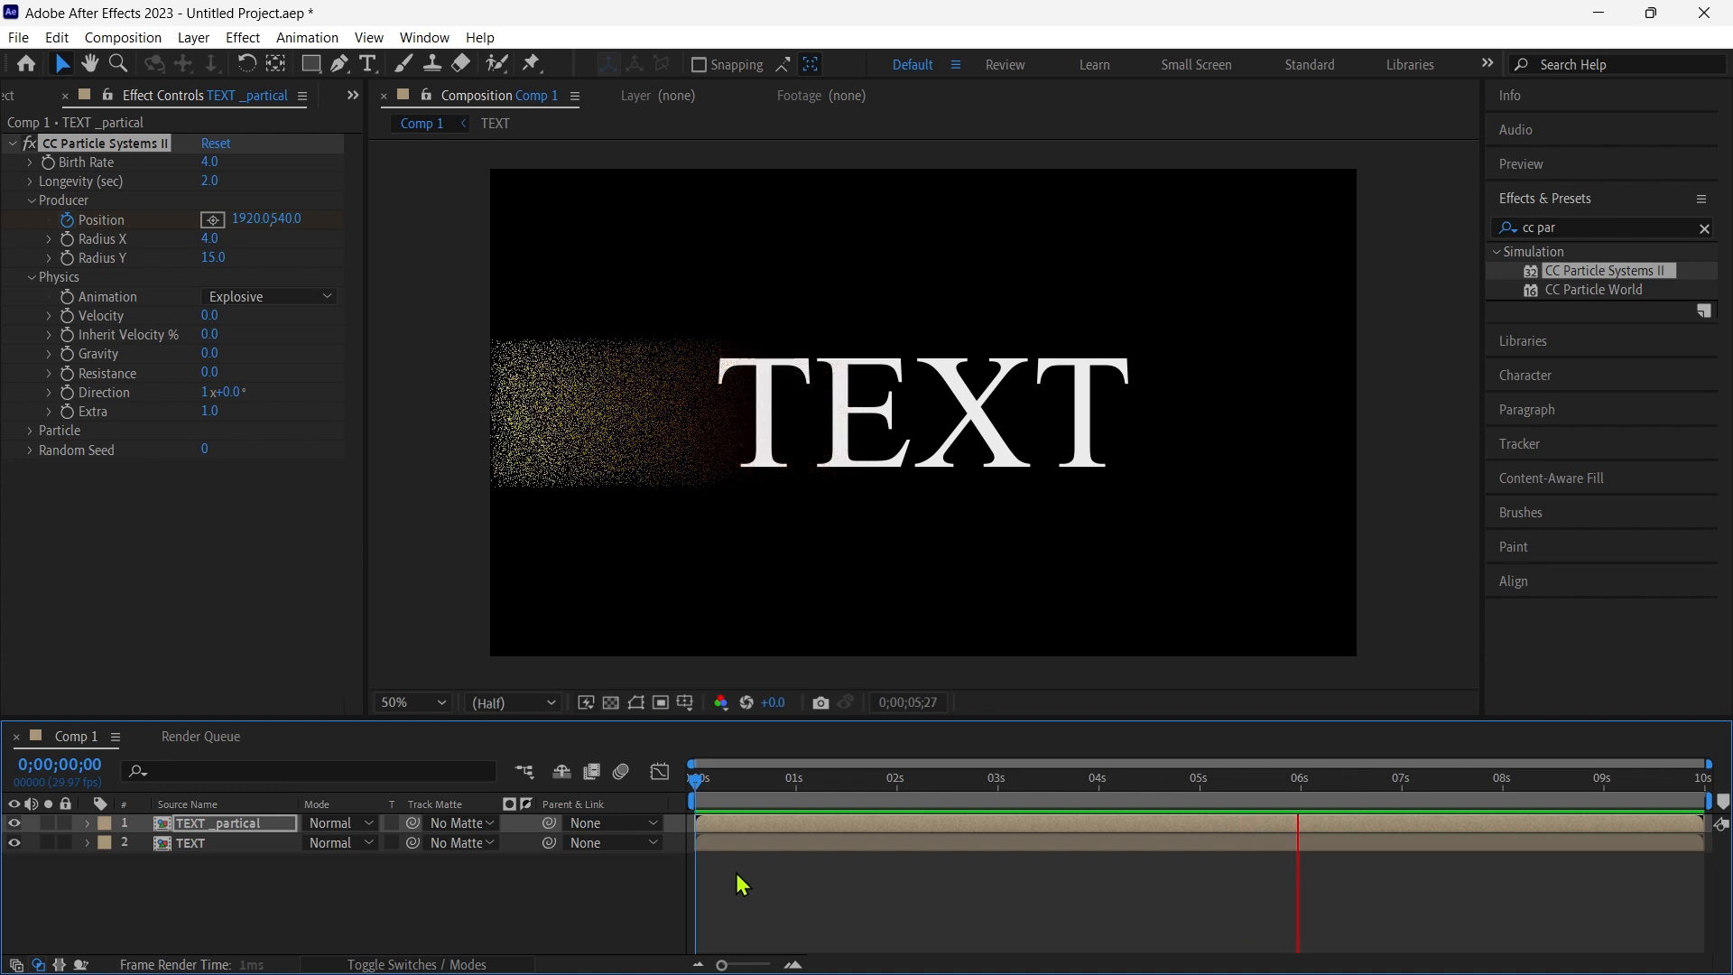
{"action": "key", "text": "space"}
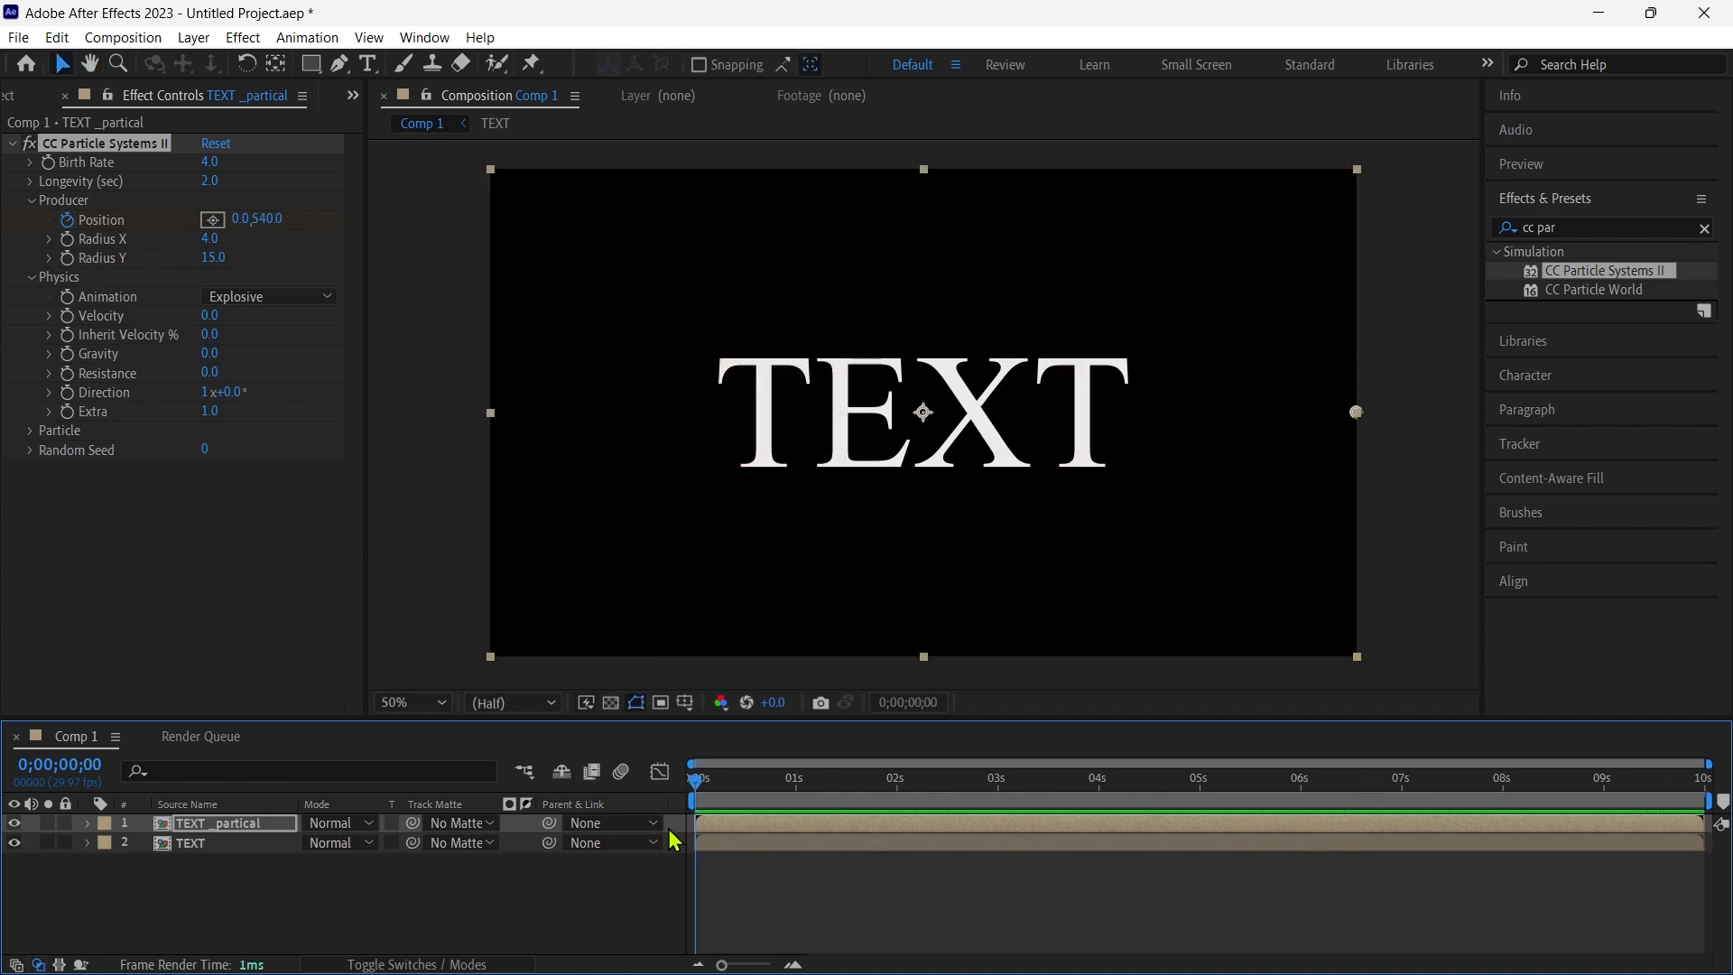
{"action": "left_click", "coordinate": [751, 27]}
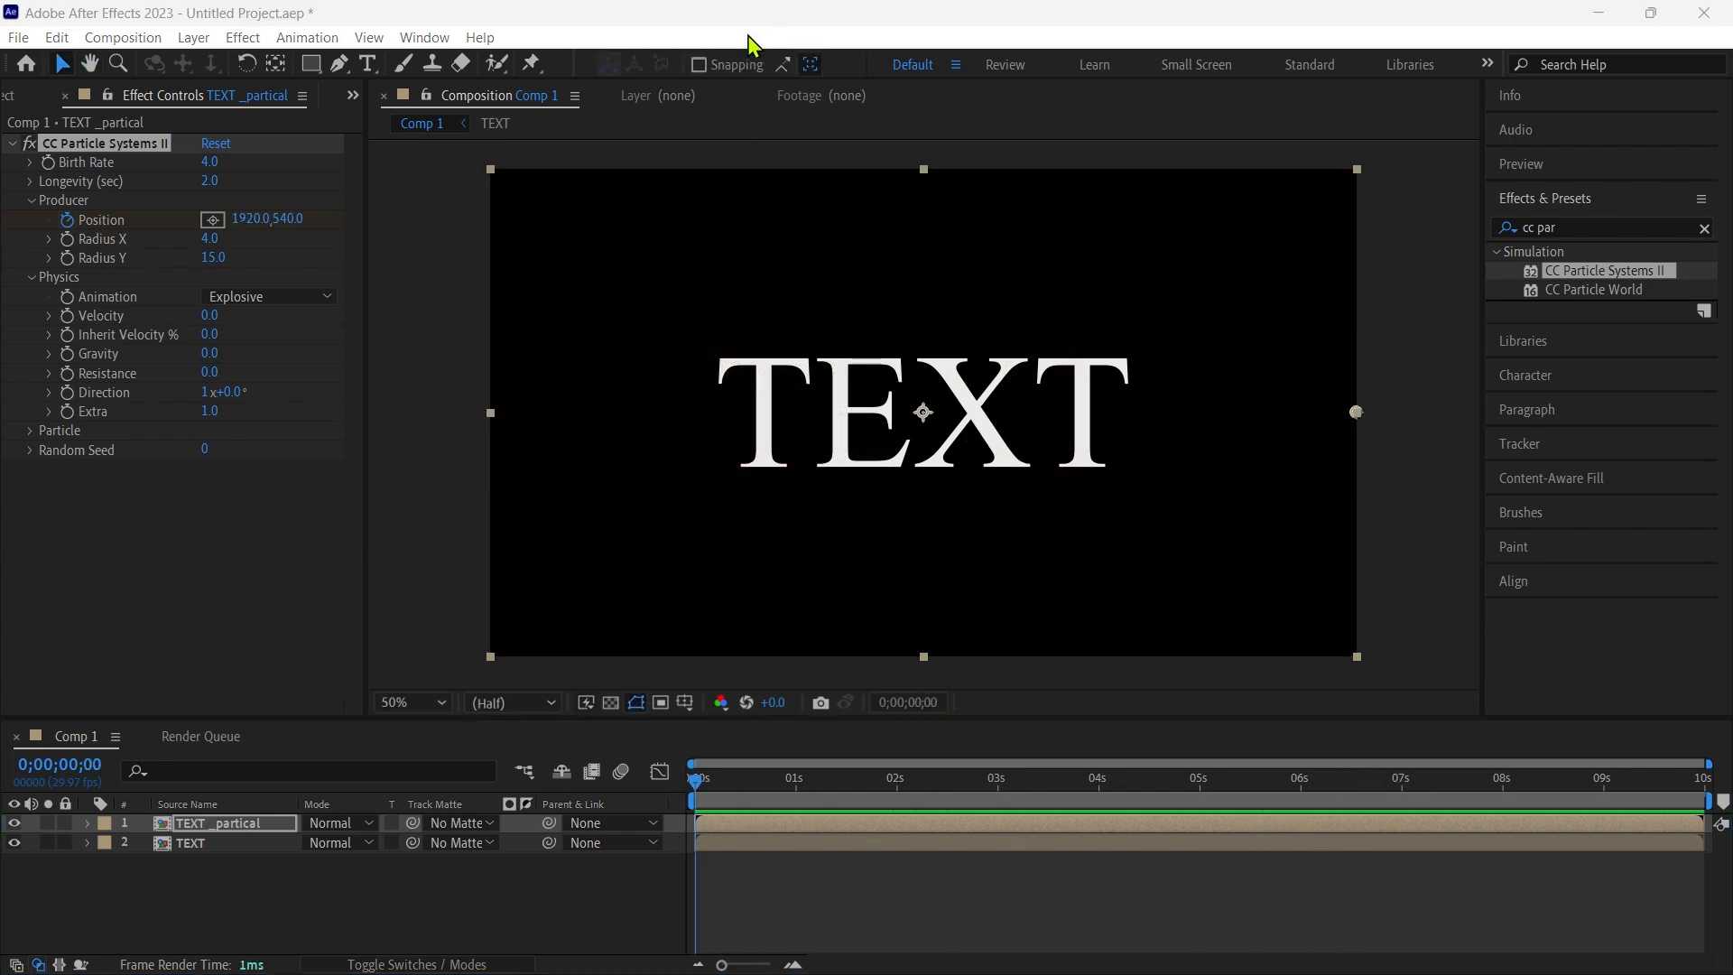
- Enable Source Alpha Inherit for the particles and scrub the timeline to check the result
{"action": "left_click", "coordinate": [30, 429]}
{"action": "left_click", "coordinate": [207, 565]}
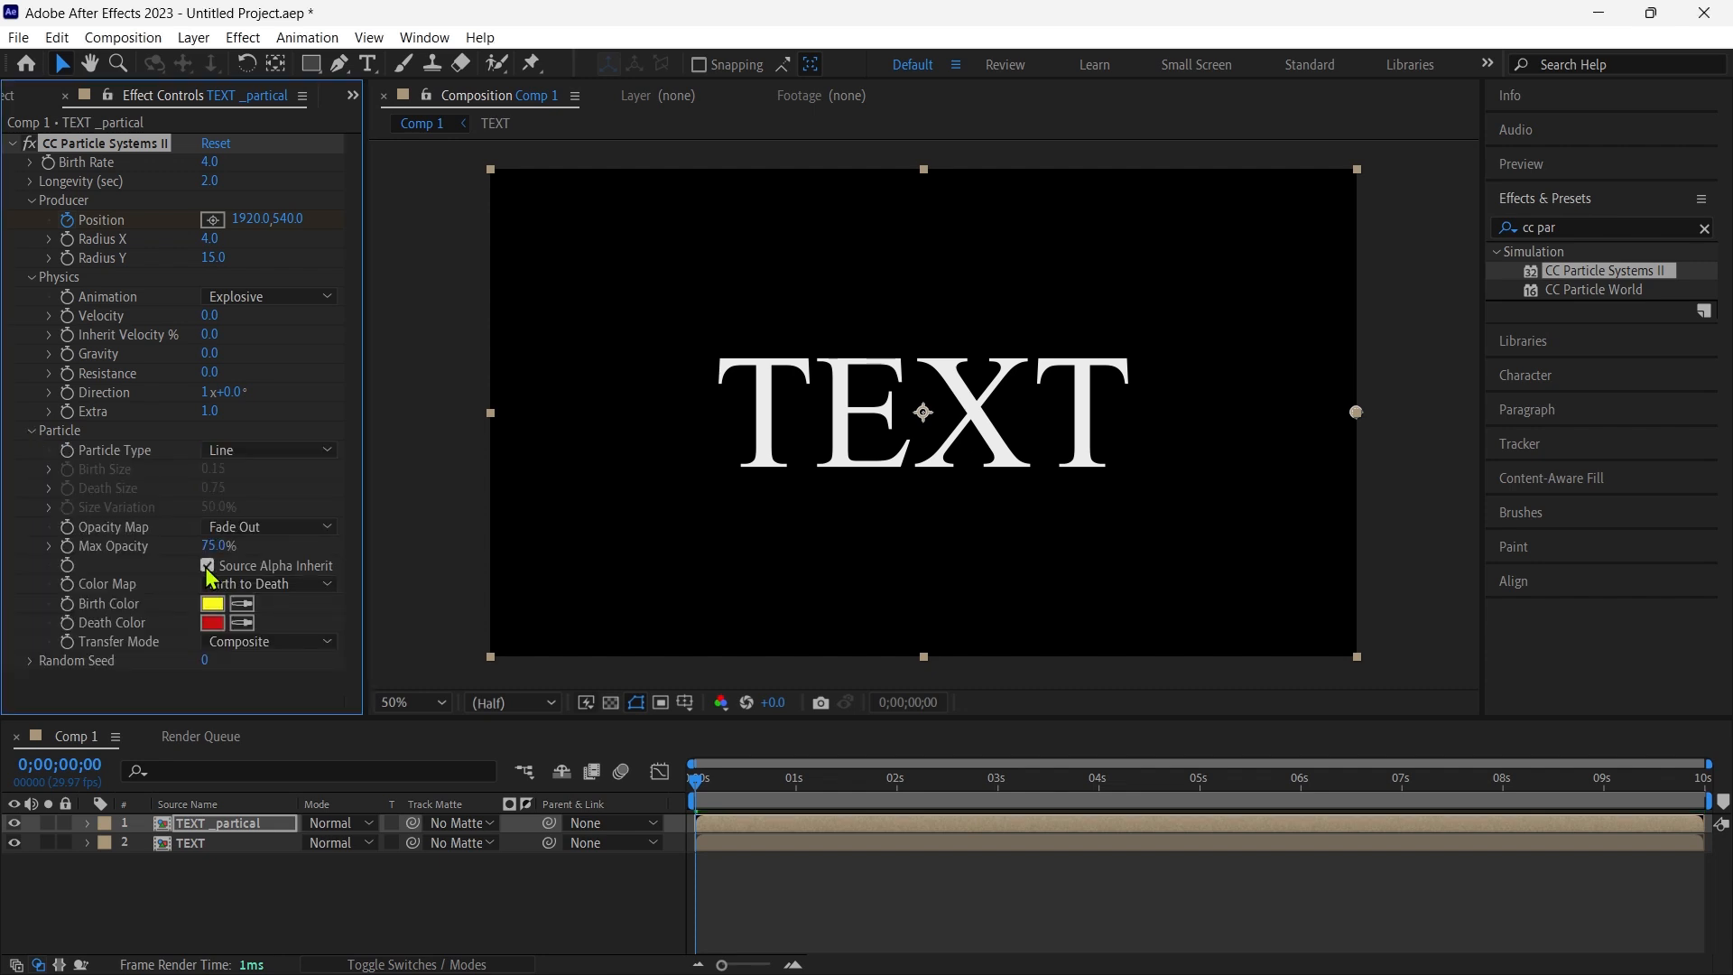
{"action": "mouse_move", "coordinate": [710, 795]}
{"action": "left_mouse_down"}
{"action": "mouse_move", "coordinate": [1188, 791]}
{"action": "mouse_move", "coordinate": [694, 784]}
{"action": "left_mouse_up"}
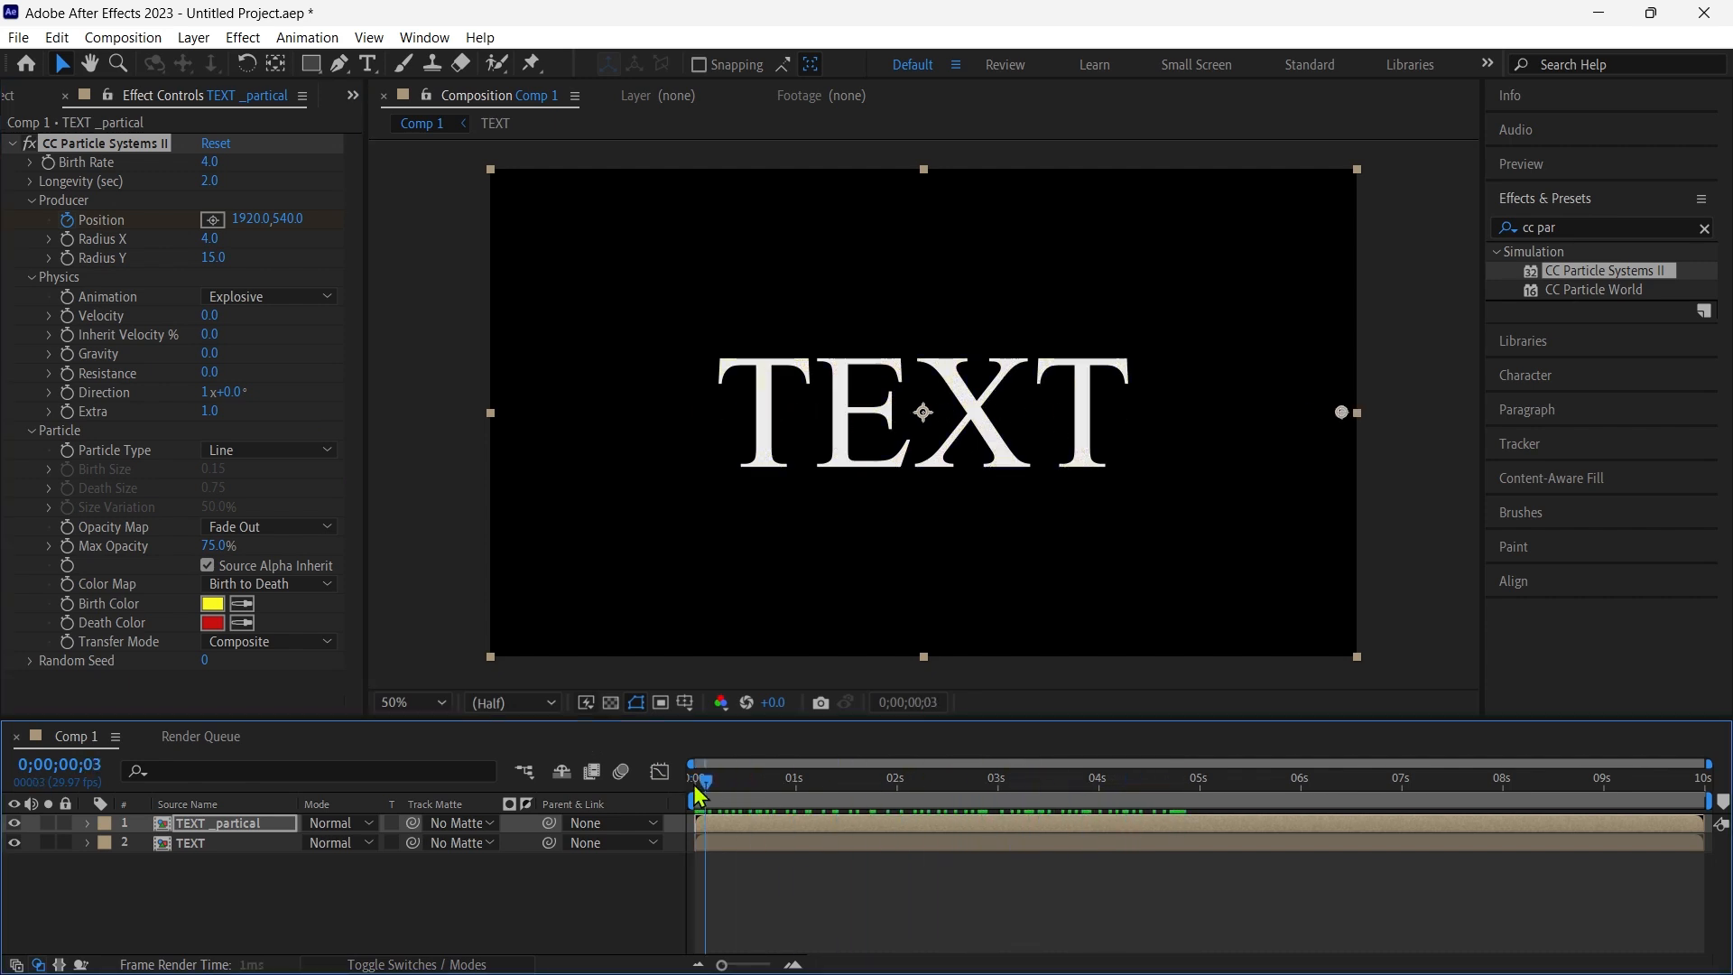
- Change the particle physics Animation to Direction and set the Velocity to 0.5
{"action": "left_click", "coordinate": [267, 306]}
{"action": "left_click", "coordinate": [301, 468]}
{"action": "left_click", "coordinate": [207, 318]}
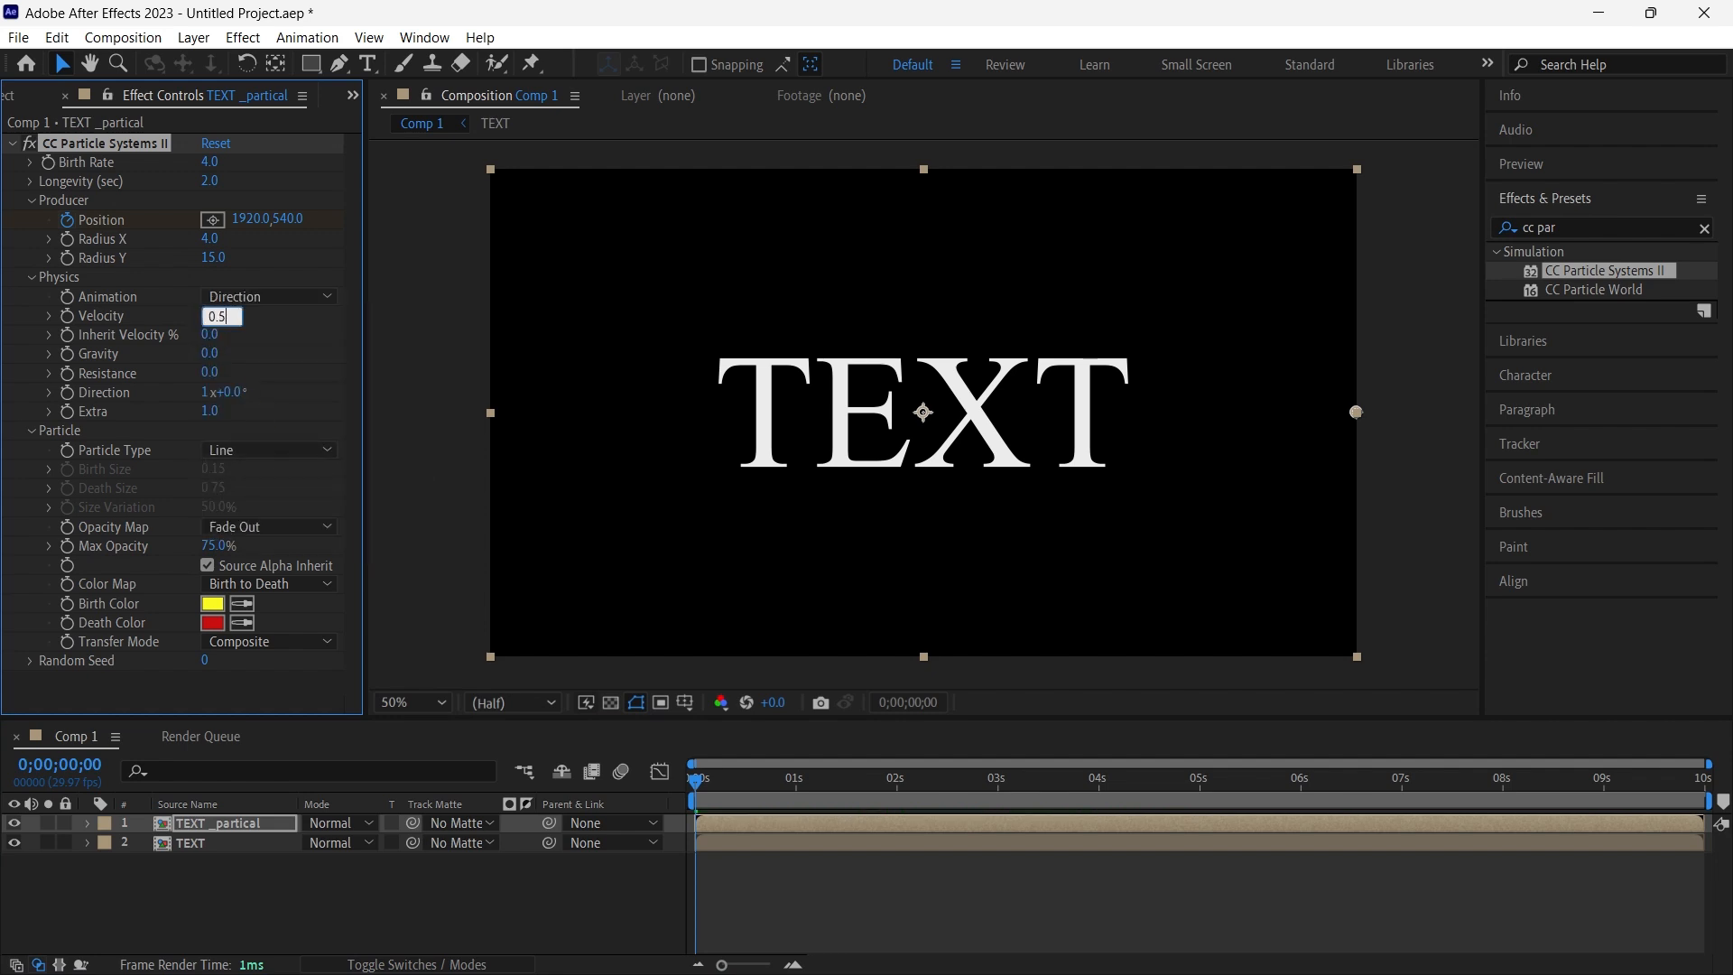
{"action": "key", "text": "Return"}
- Set the particle Direction to 1x+90° and Extra to 0, checking the particles partway through the animation
{"action": "left_click_drag", "start_coordinate": [695, 794], "coordinate": [988, 817]}
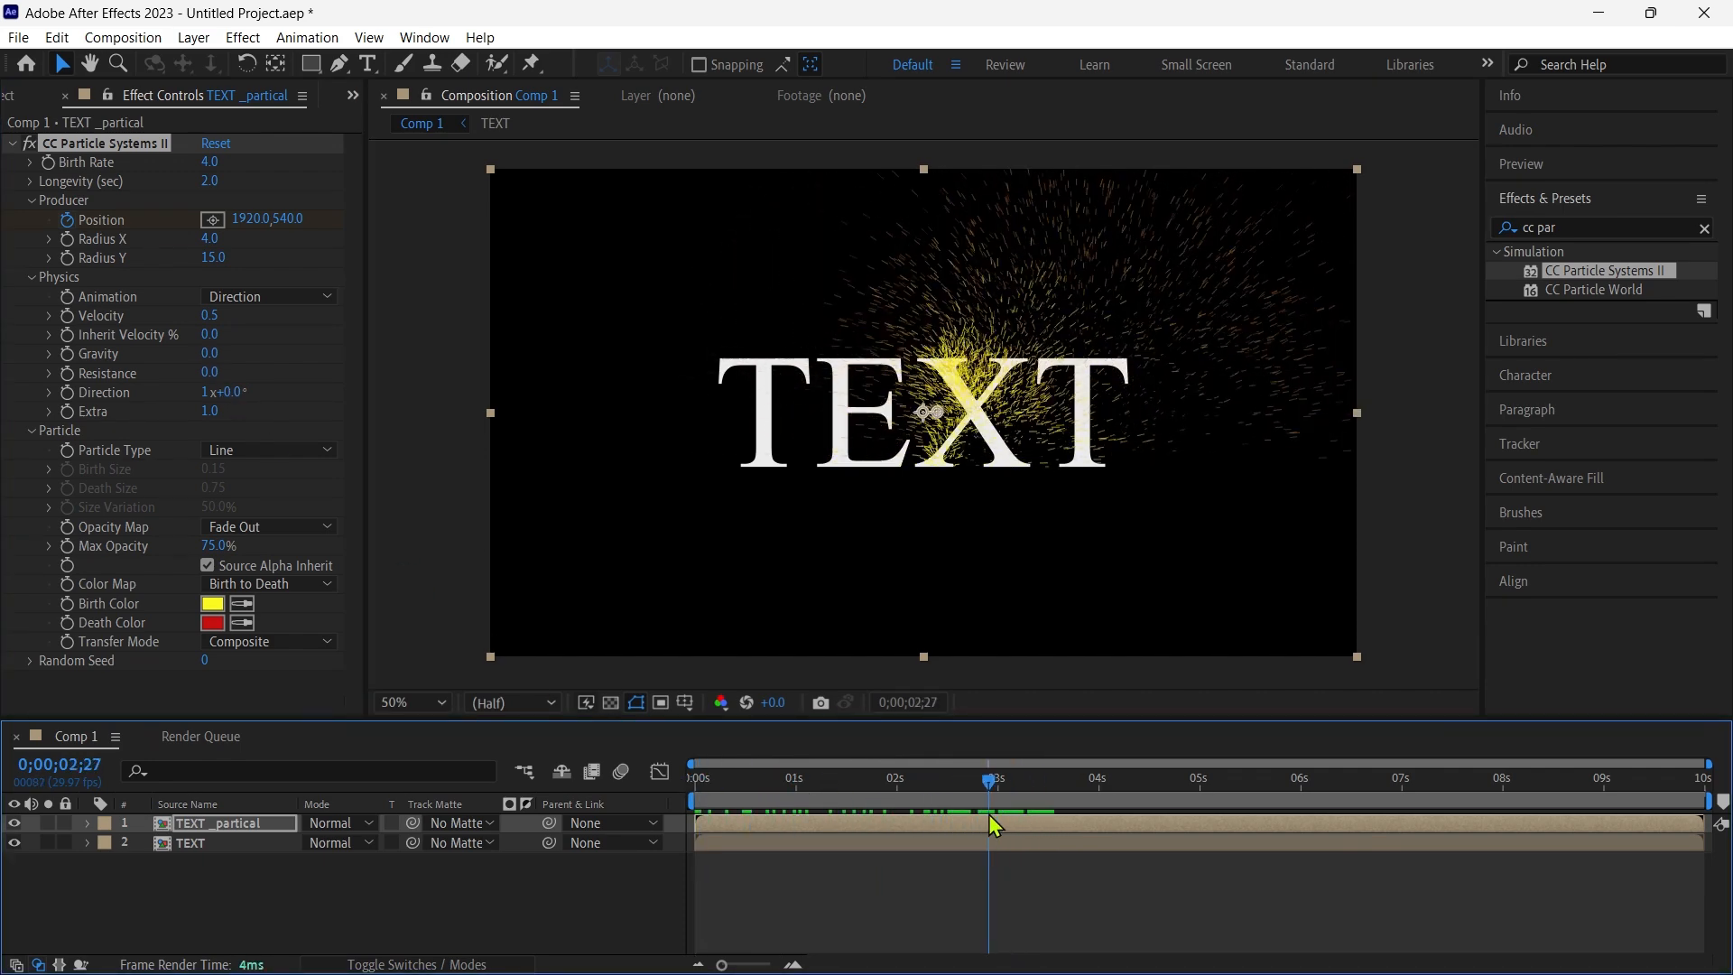
{"action": "left_click", "coordinate": [228, 391]}
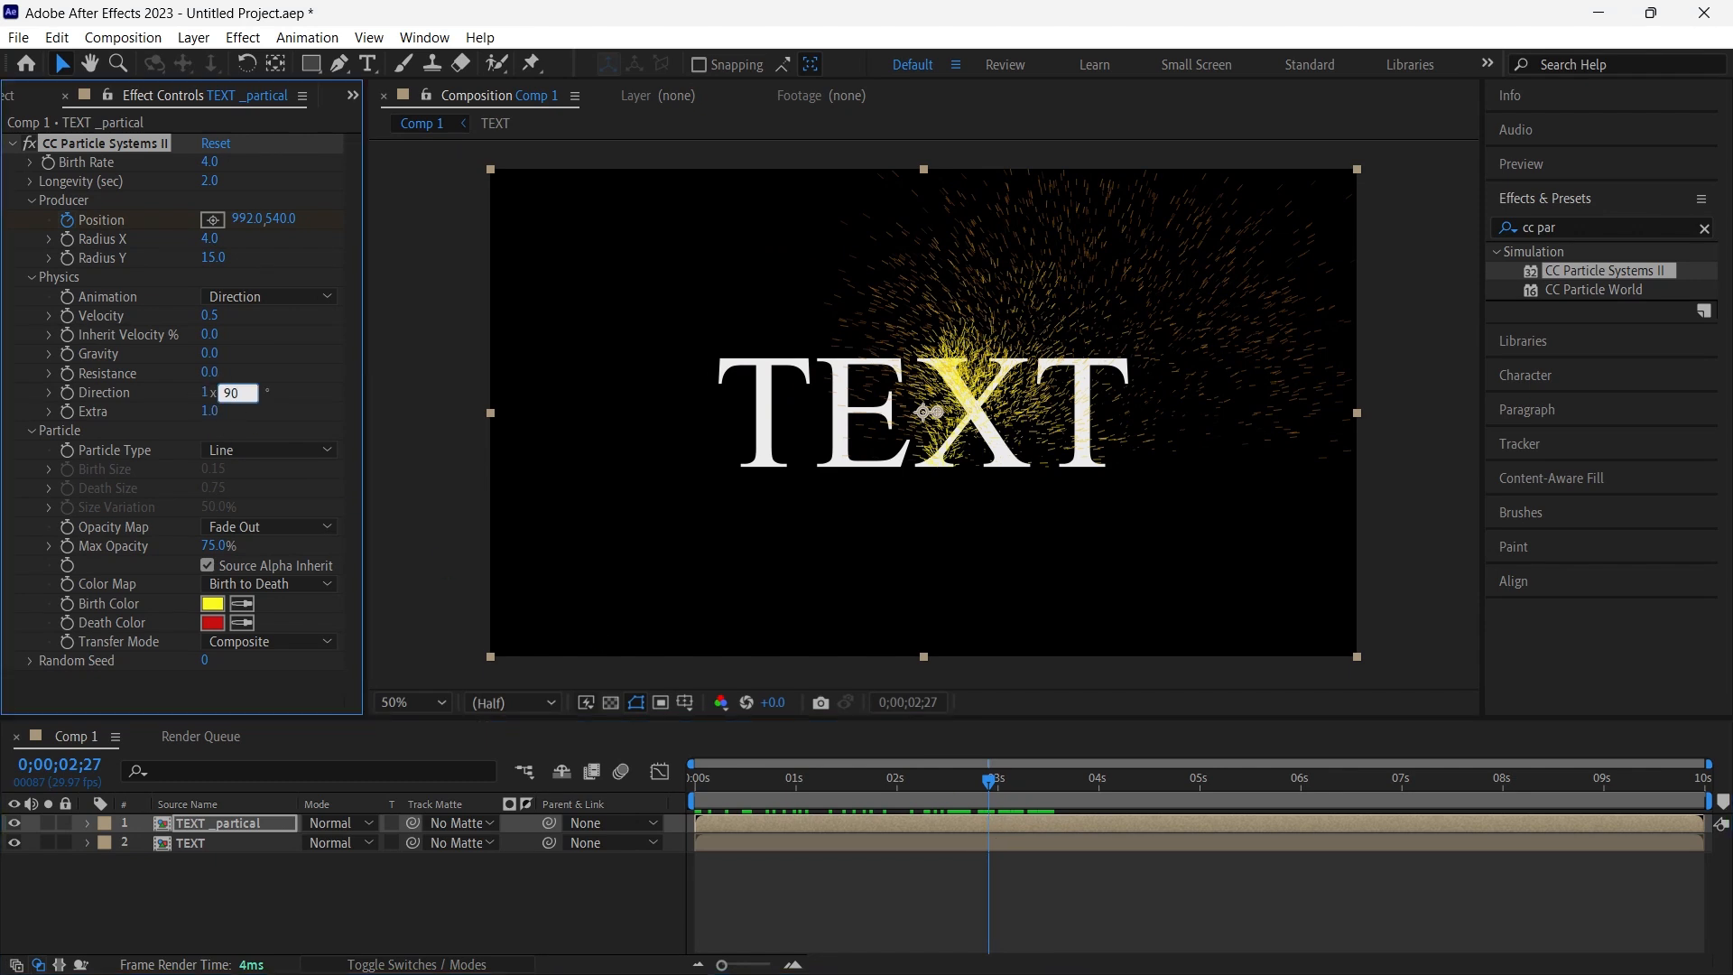
{"action": "key", "text": "Return"}
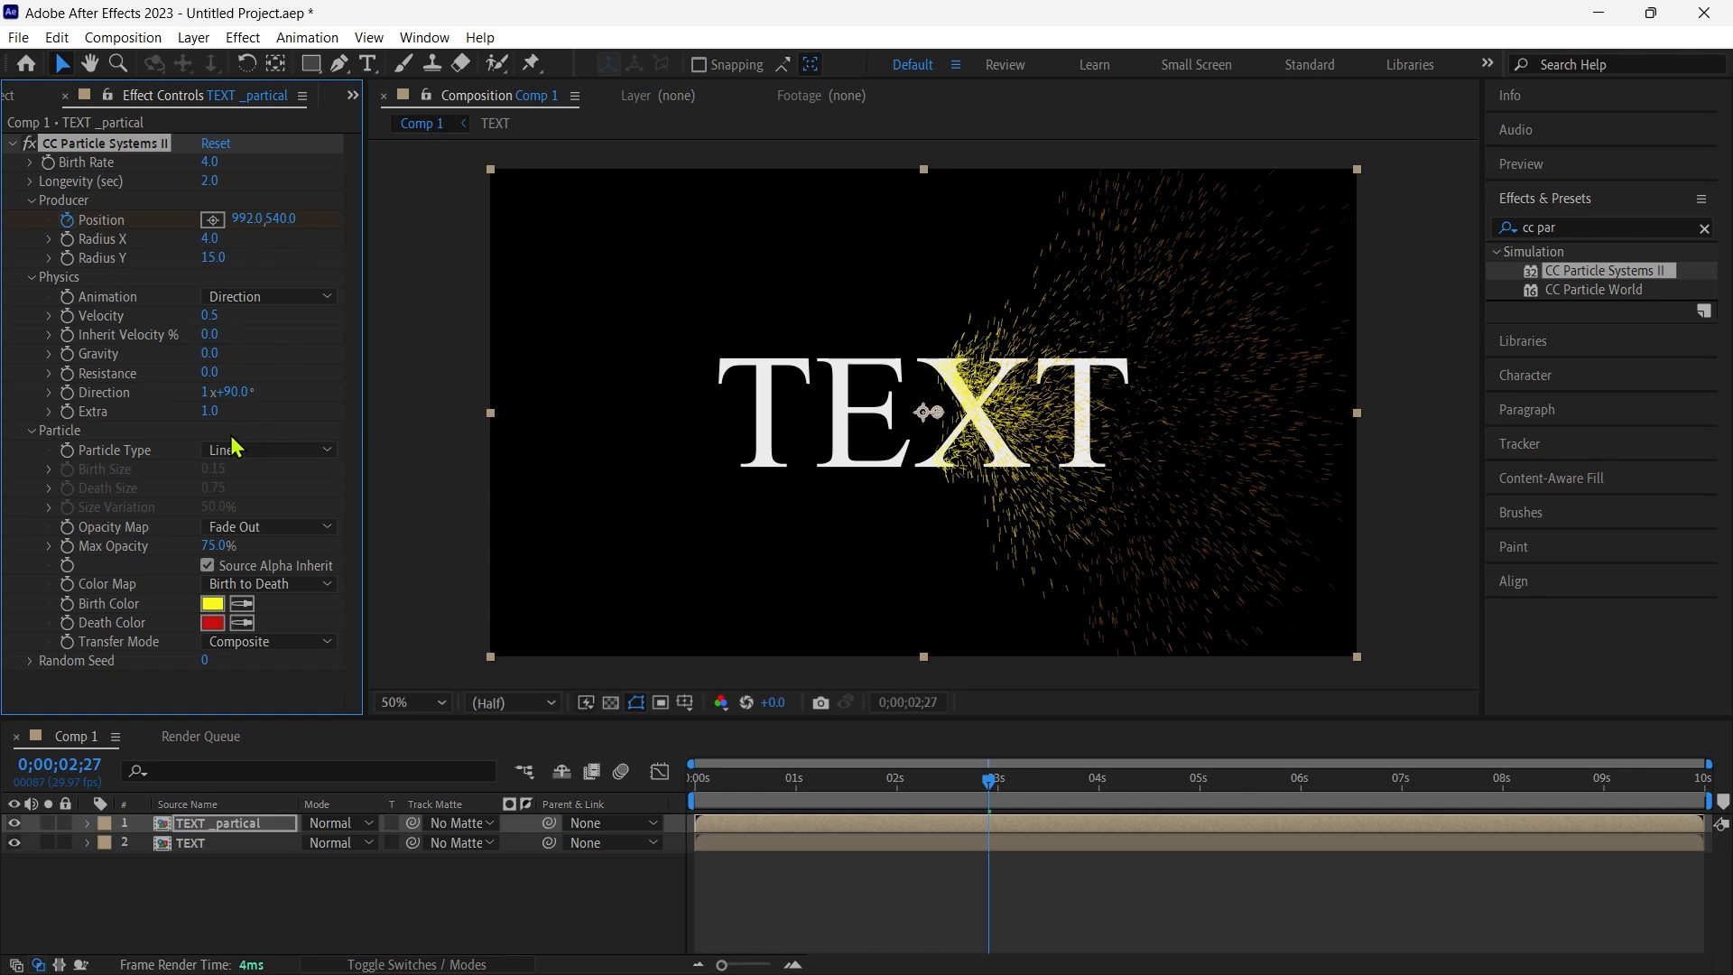
{"action": "left_click", "coordinate": [208, 411]}
{"action": "key", "text": "Return"}
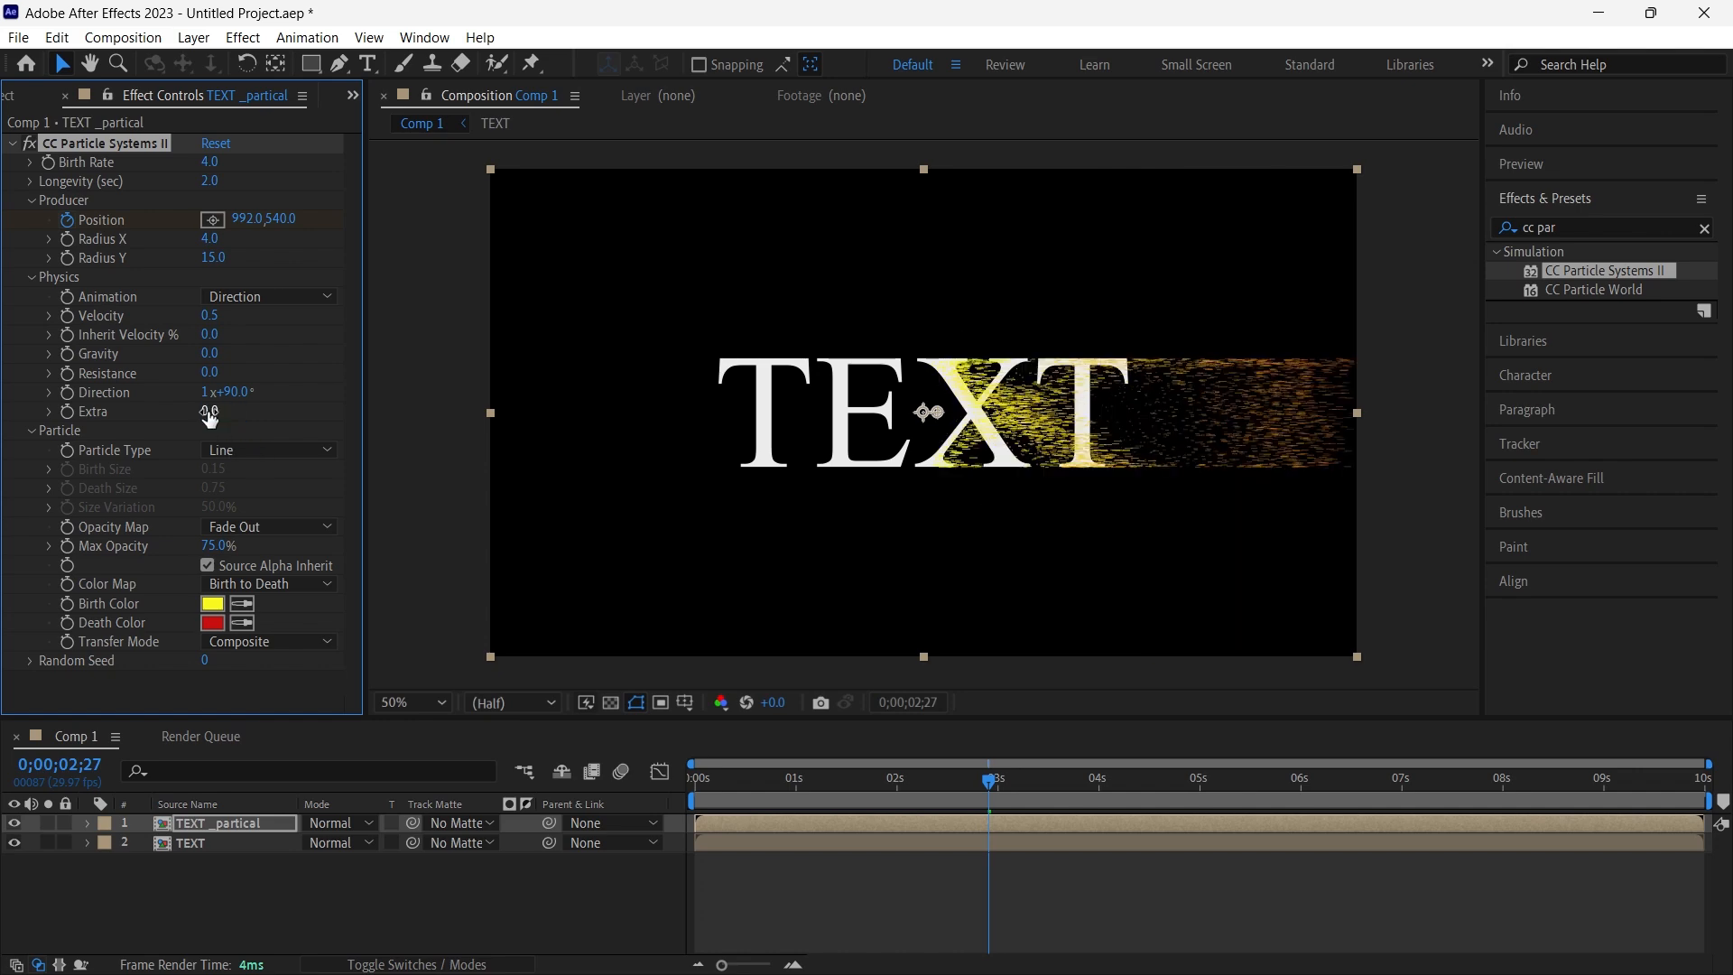
{"action": "left_click", "coordinate": [1013, 782]}
{"action": "left_click_drag", "start_coordinate": [1019, 790], "coordinate": [695, 811]}
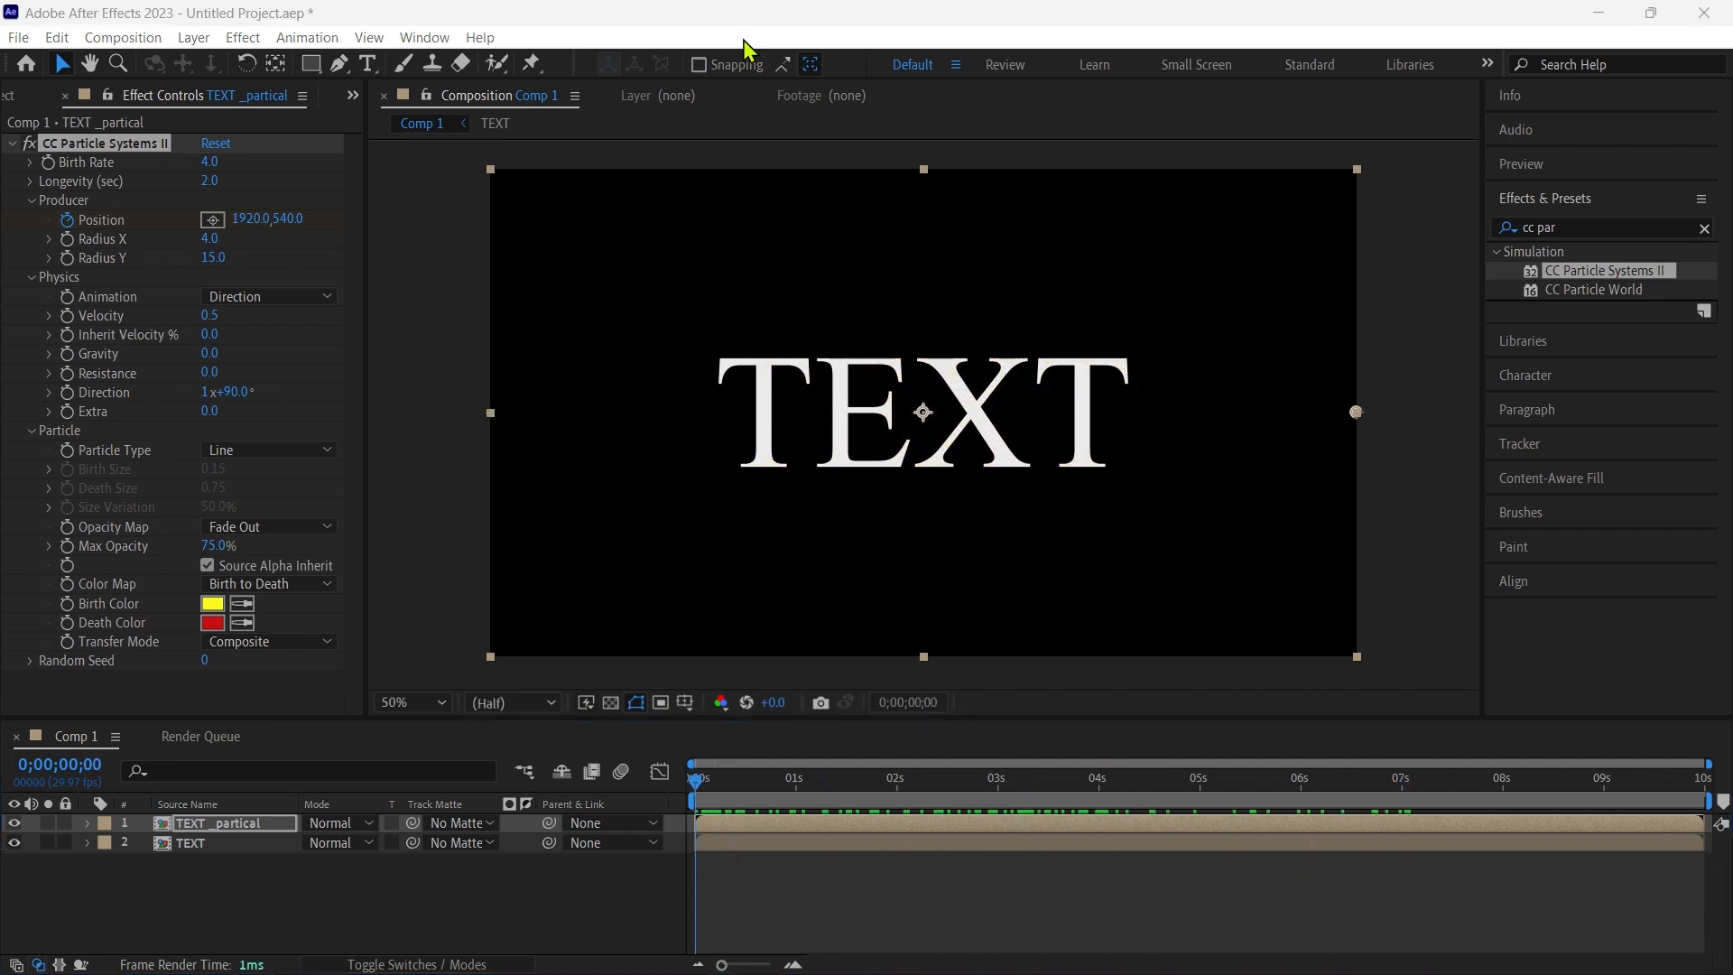
- Set the particle Gravity to -0.2 while viewing the effect at 0;00;02;11, and return to the timeline's start
{"action": "left_click_drag", "start_coordinate": [696, 786], "coordinate": [934, 817]}
{"action": "left_click", "coordinate": [213, 354]}
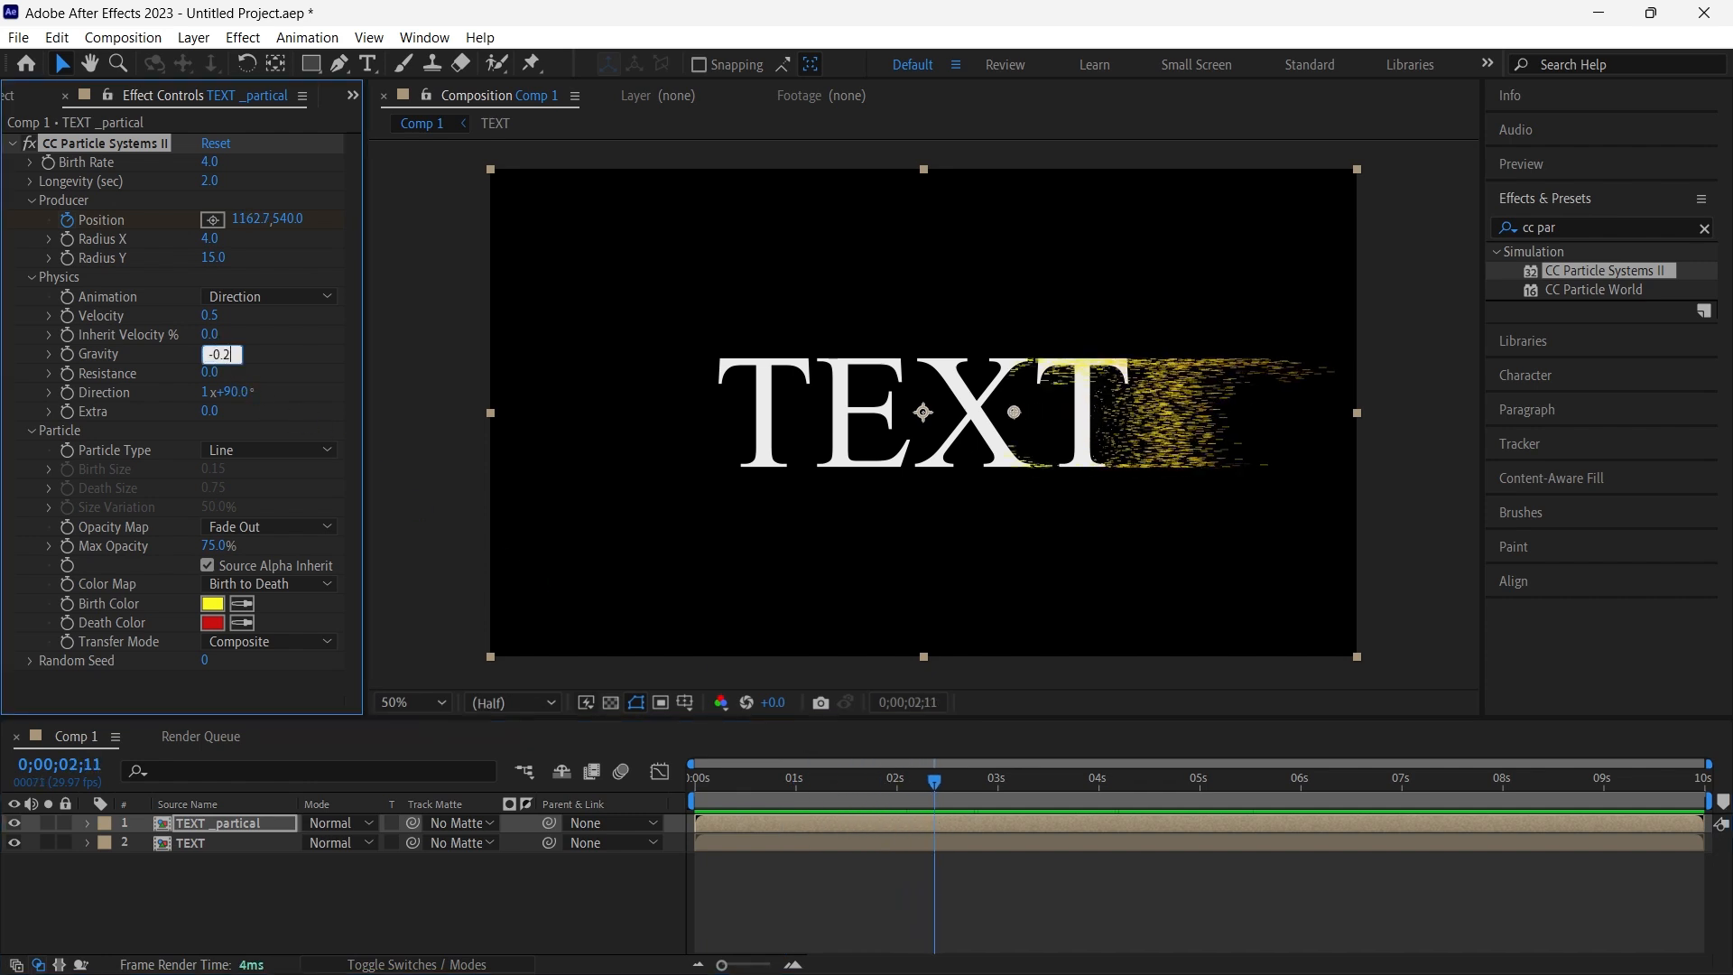
{"action": "key", "text": "Return"}
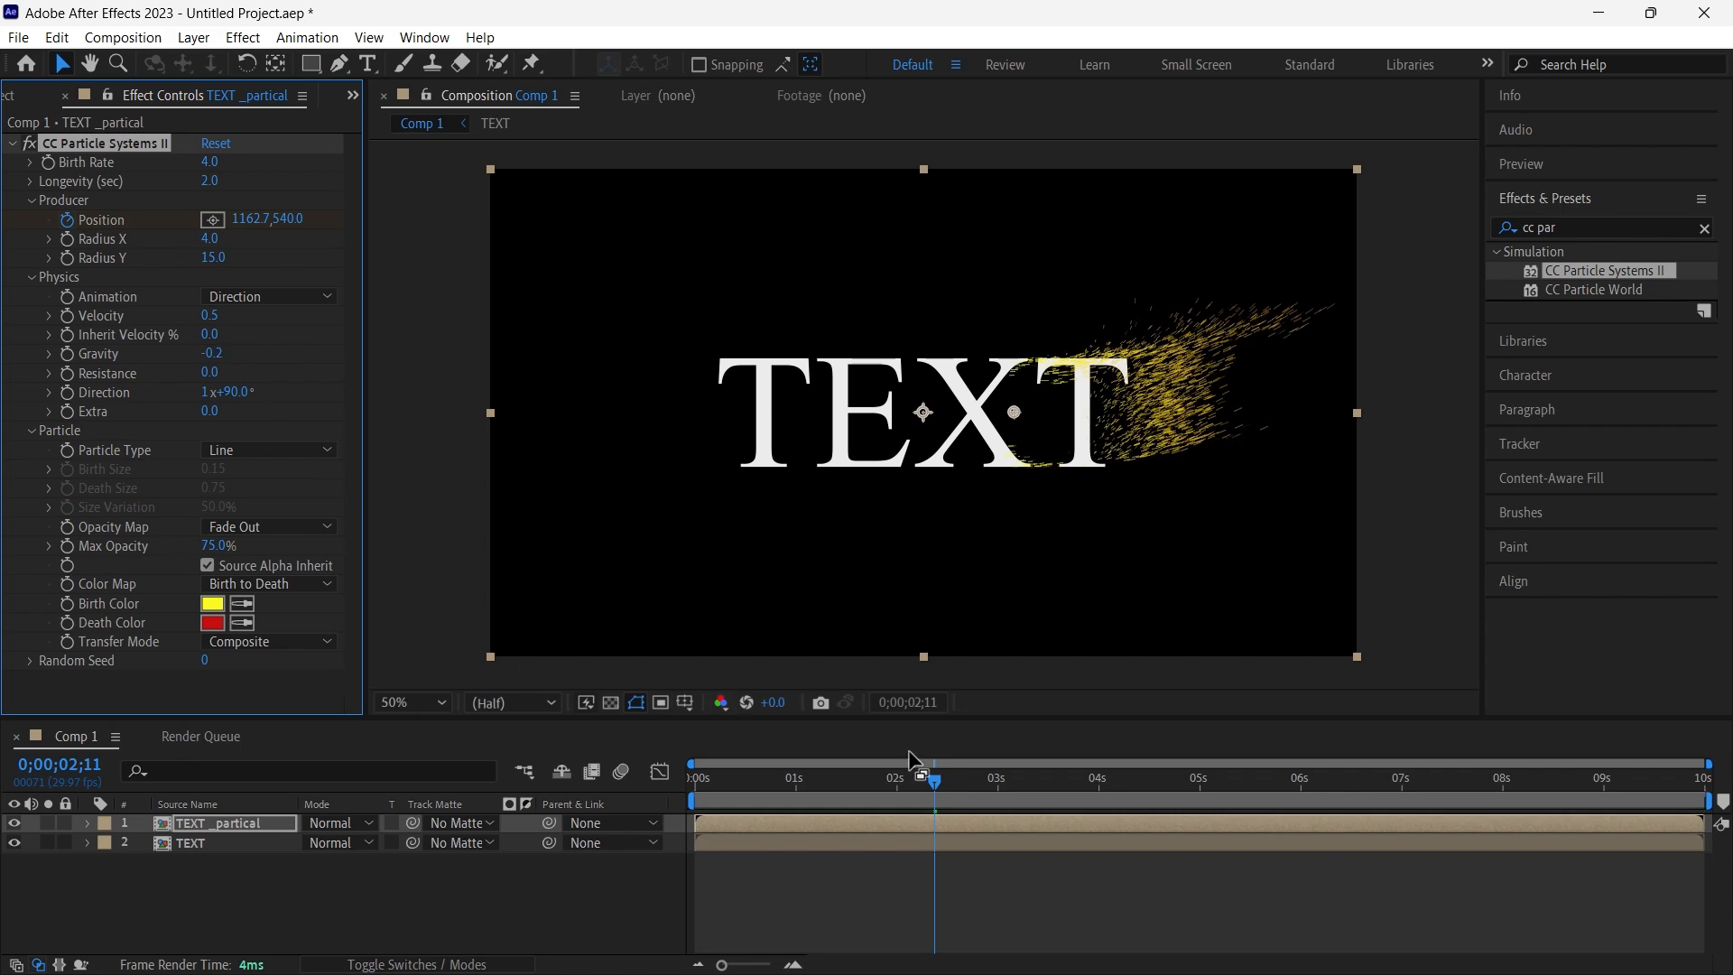
{"action": "left_click_drag", "start_coordinate": [935, 783], "coordinate": [668, 777]}
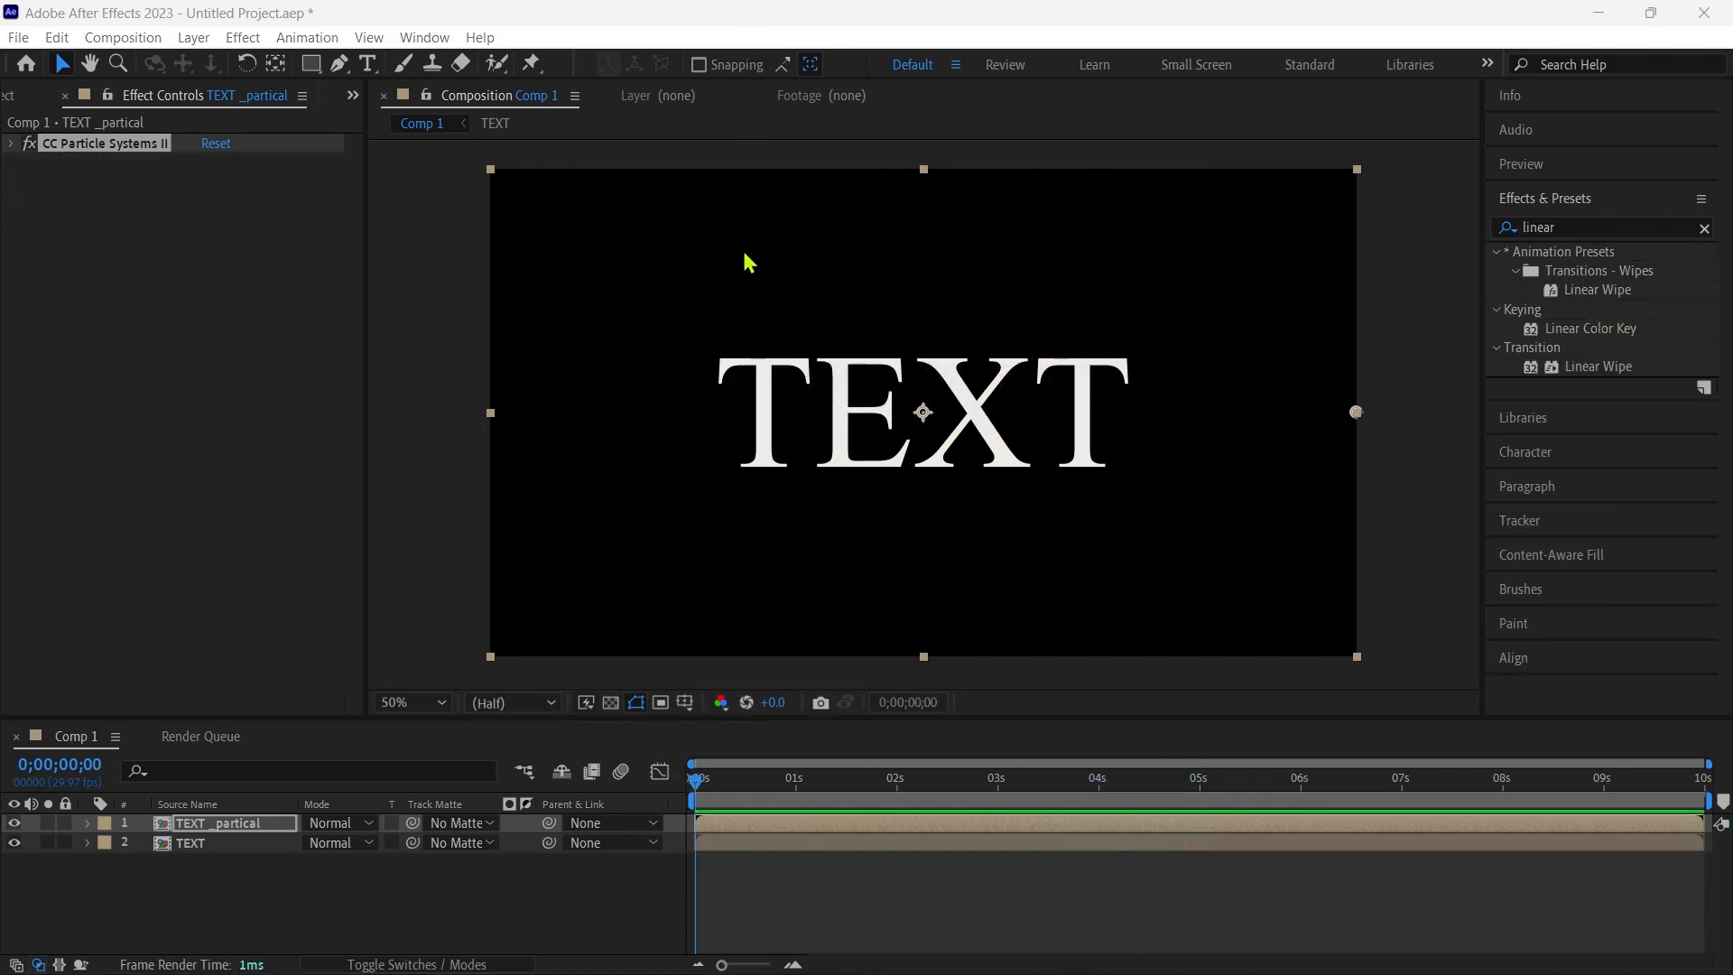
- Create a white 1920 x 1080 px solid layer in Comp 1
{"action": "right_click", "coordinate": [261, 880]}
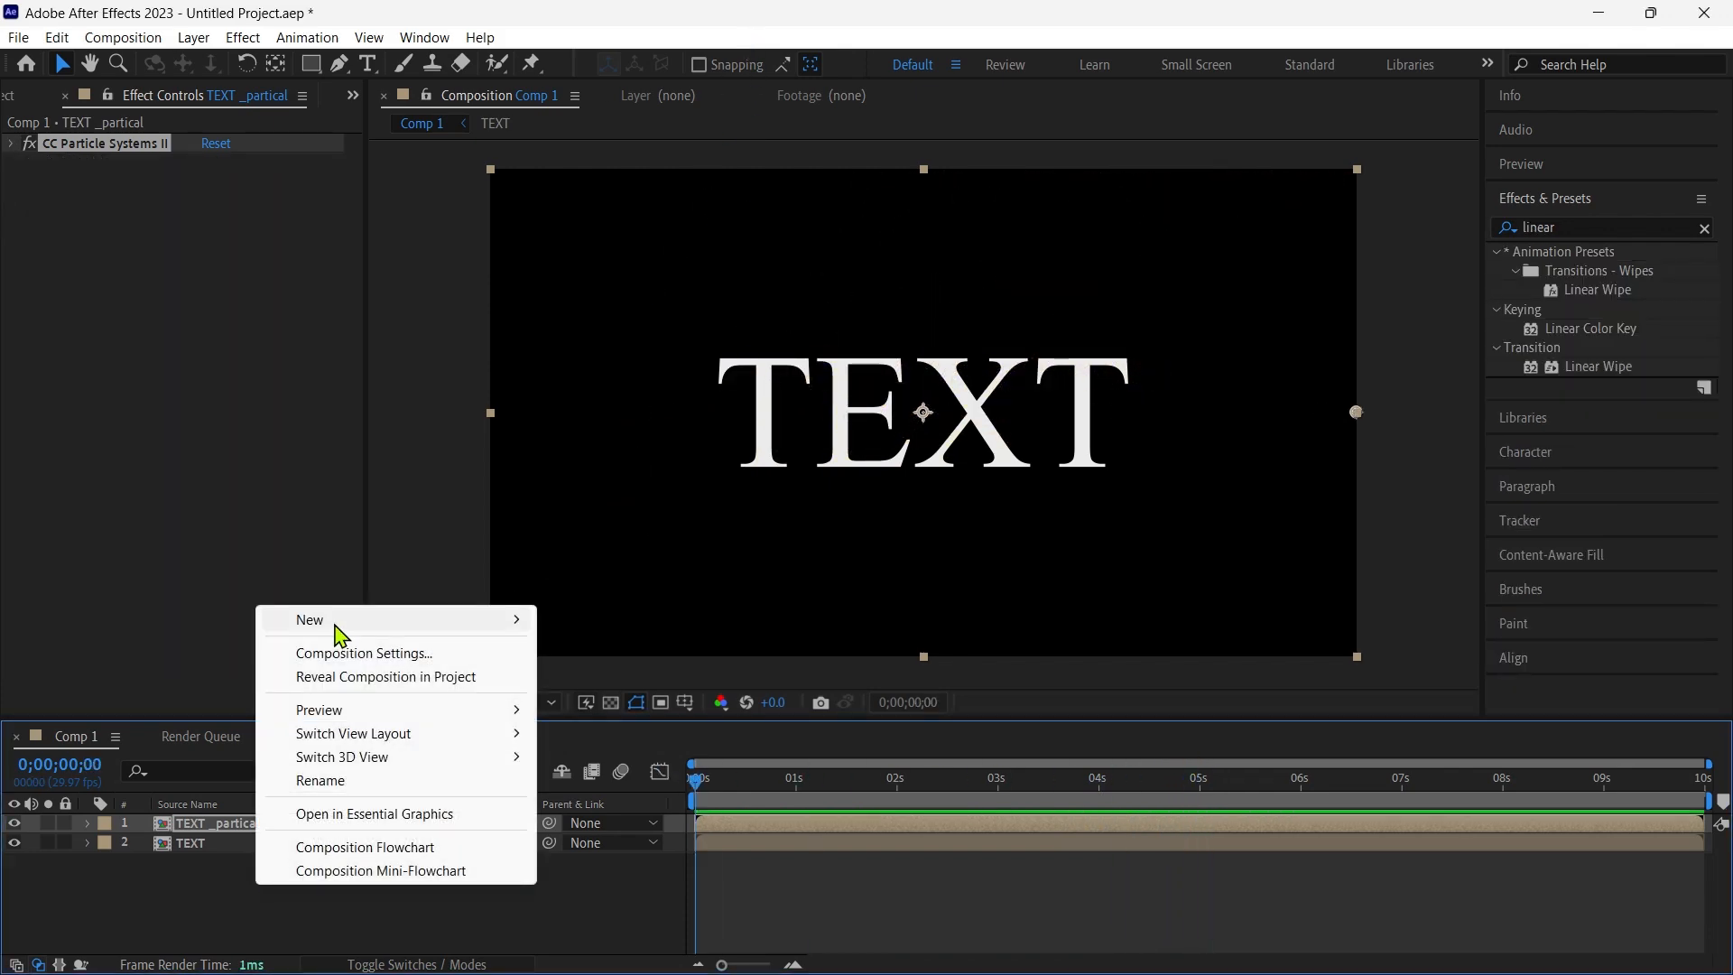
{"action": "mouse_move", "coordinate": [334, 625]}
{"action": "left_click", "coordinate": [604, 679]}
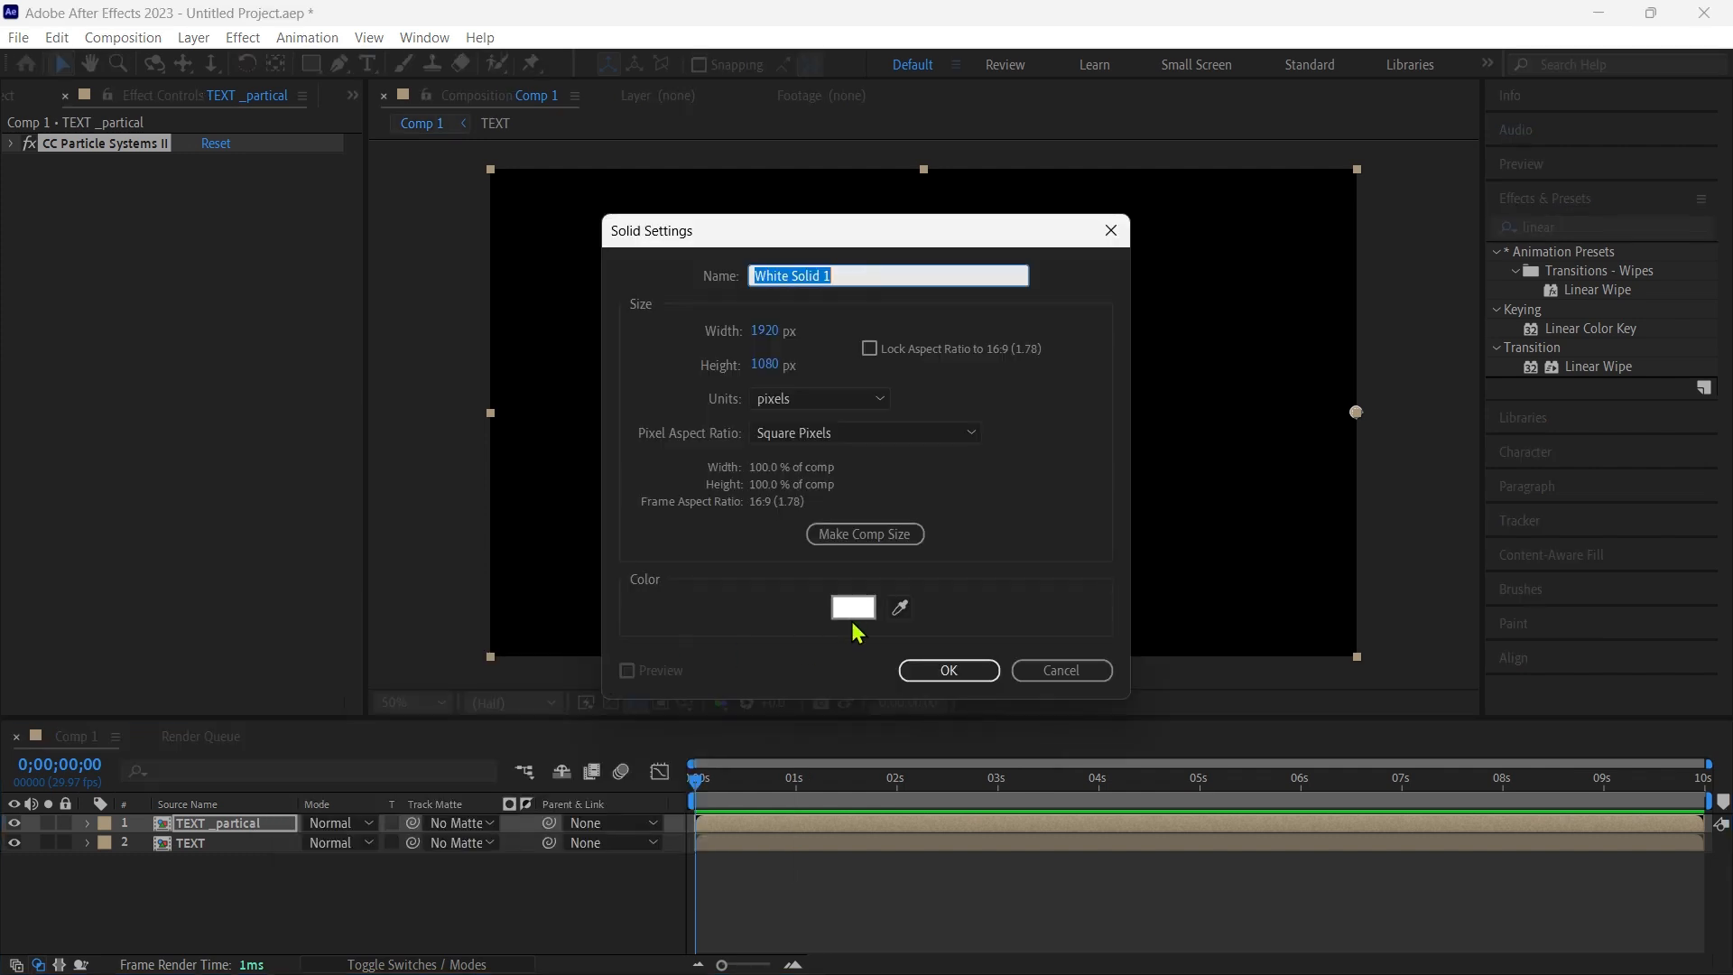
{"action": "left_click", "coordinate": [962, 673]}
- Place the white solid between the TEXT _partical and TEXT layers and apply the Linear Wipe transition effect to it
{"action": "left_click_drag", "start_coordinate": [283, 824], "coordinate": [267, 857]}
{"action": "left_click_drag", "start_coordinate": [1597, 365], "coordinate": [271, 843]}
{"action": "left_click", "coordinate": [742, 36]}
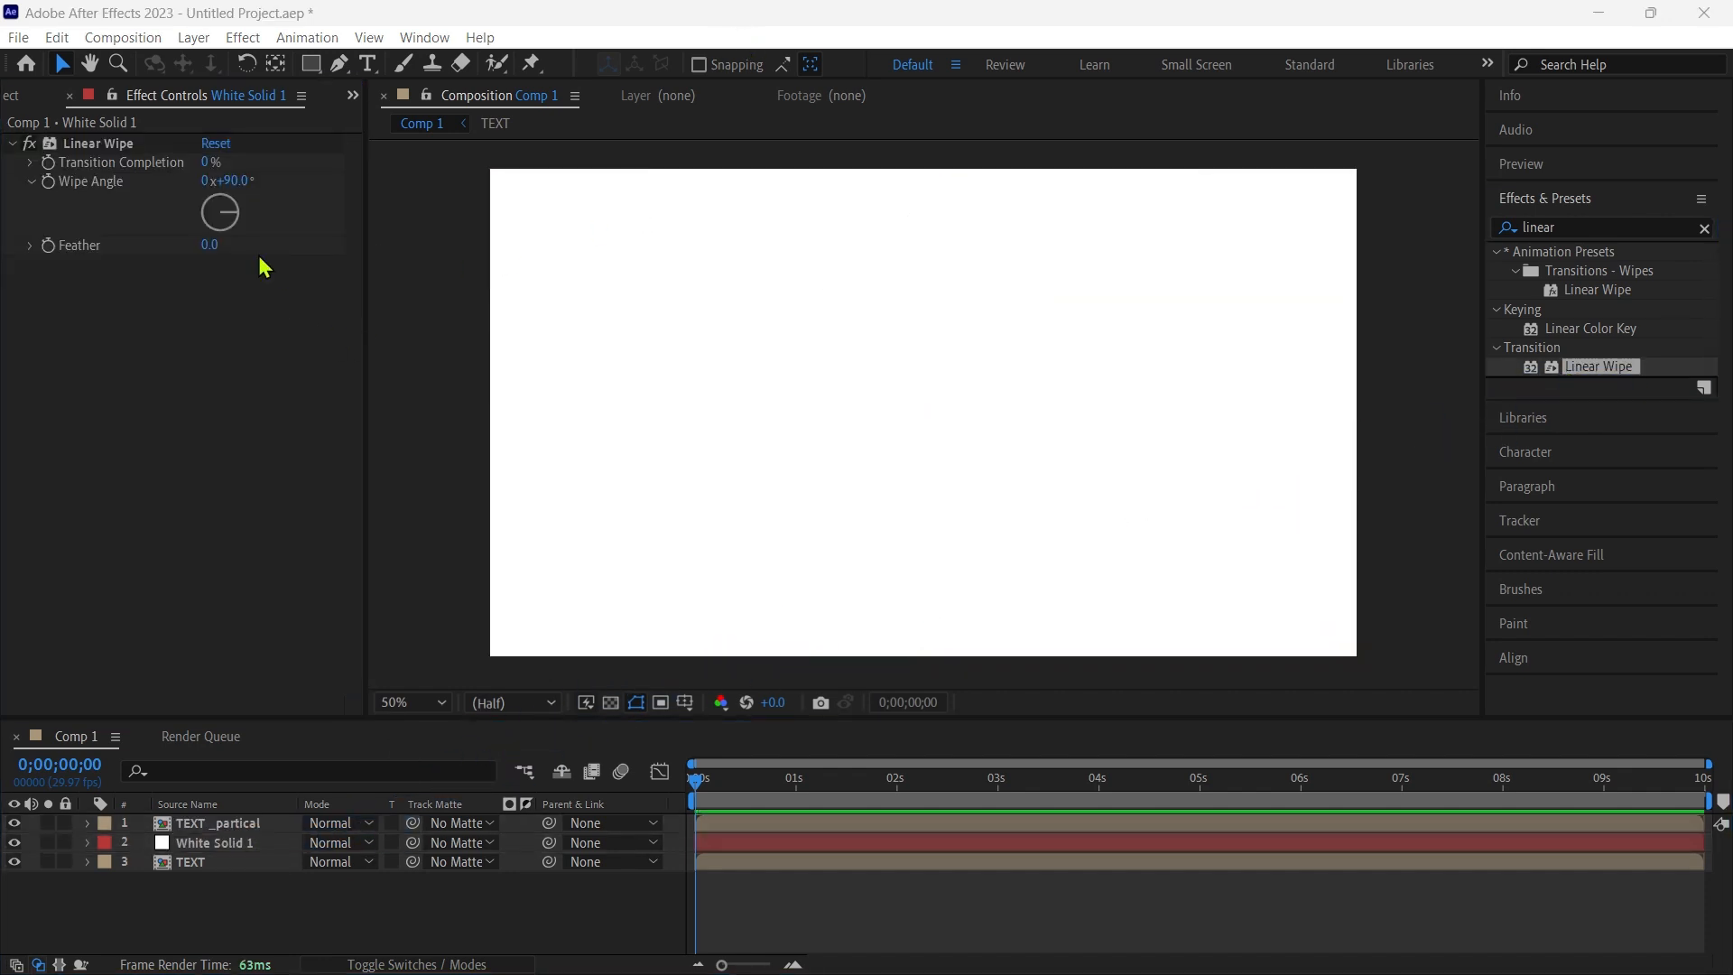
- Set the Wipe Angle of the white solid's Linear Wipe to 0x-90°
{"action": "left_click", "coordinate": [210, 164]}
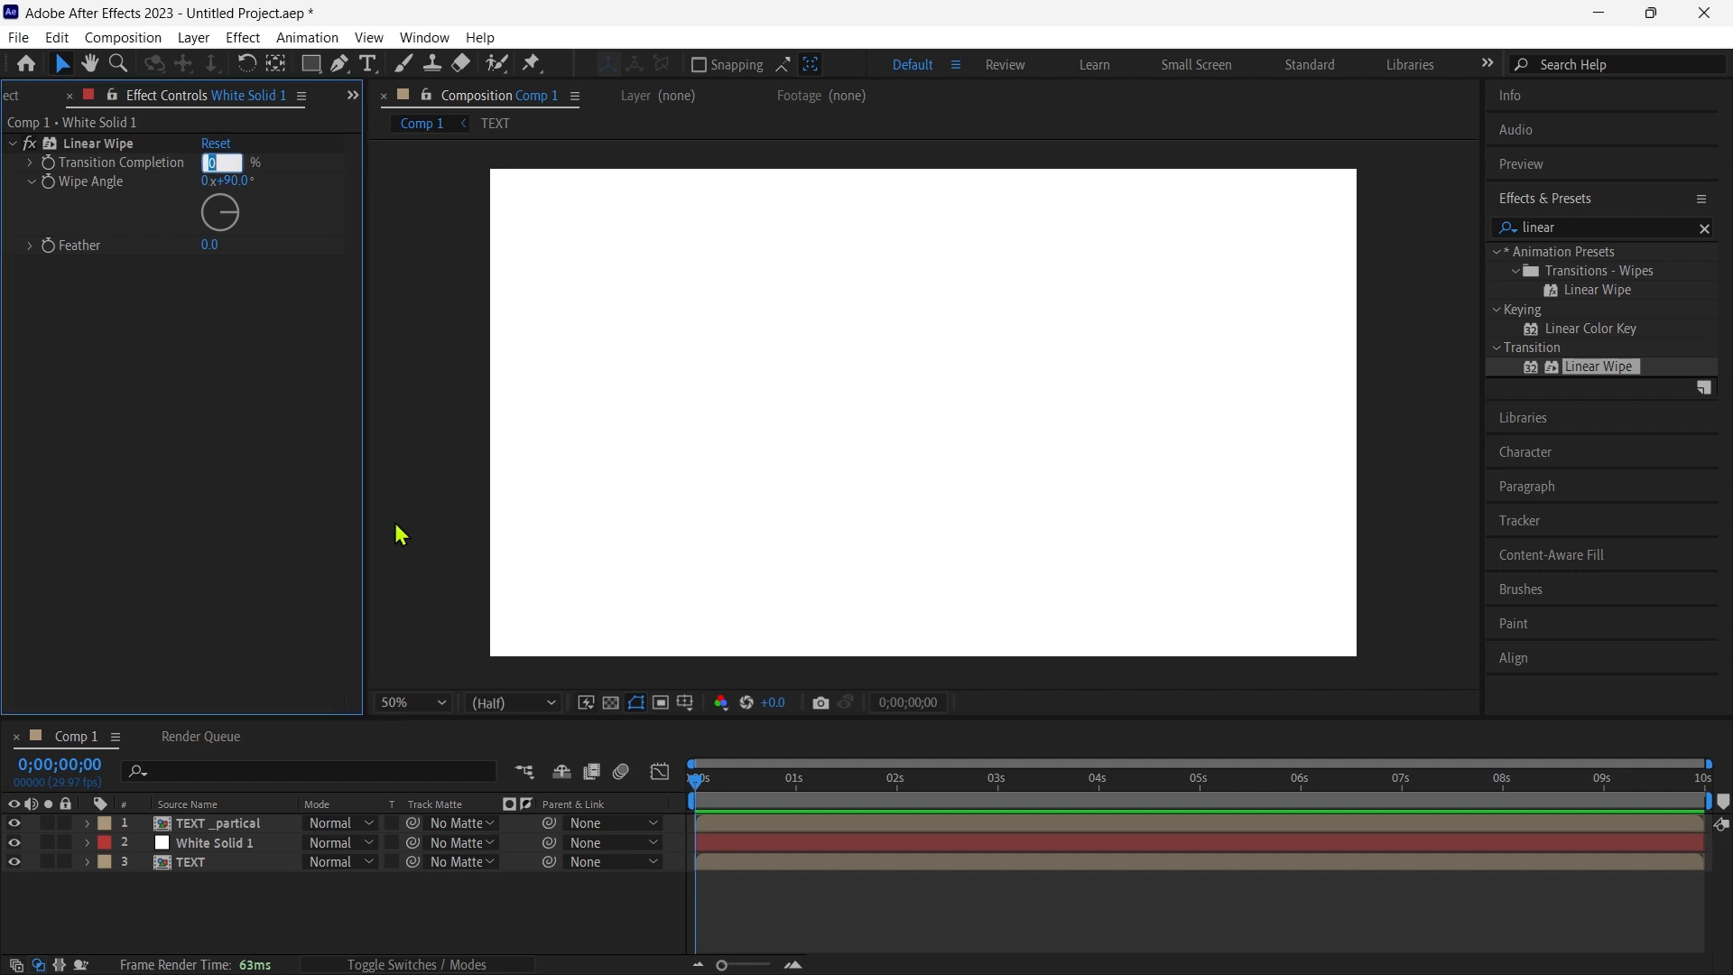
{"action": "left_click", "coordinate": [242, 400]}
{"action": "left_click", "coordinate": [232, 182]}
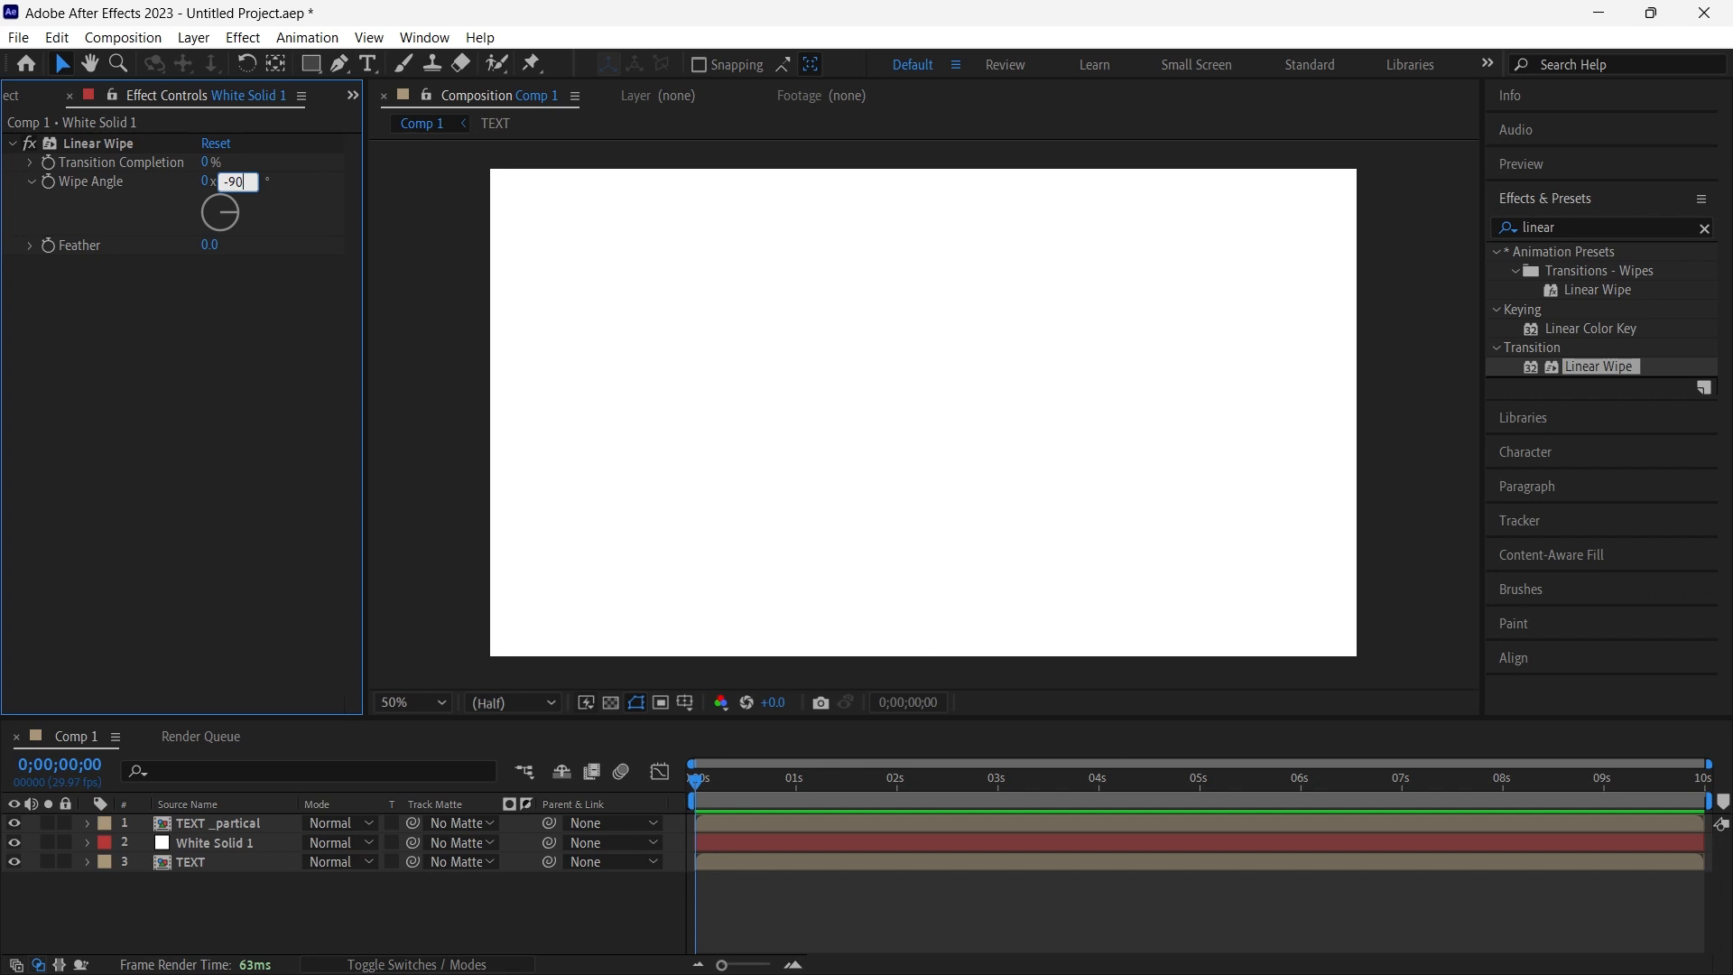
{"action": "type", "text": "-90"}
{"action": "key", "text": "Return"}
- Keyframe the white solid's Transition Completion from 0% at 0;00;00;00 to 100% at 0;00;06;00, and check the wipe around 0;00;05;11
{"action": "left_click_drag", "start_coordinate": [700, 792], "coordinate": [696, 842]}
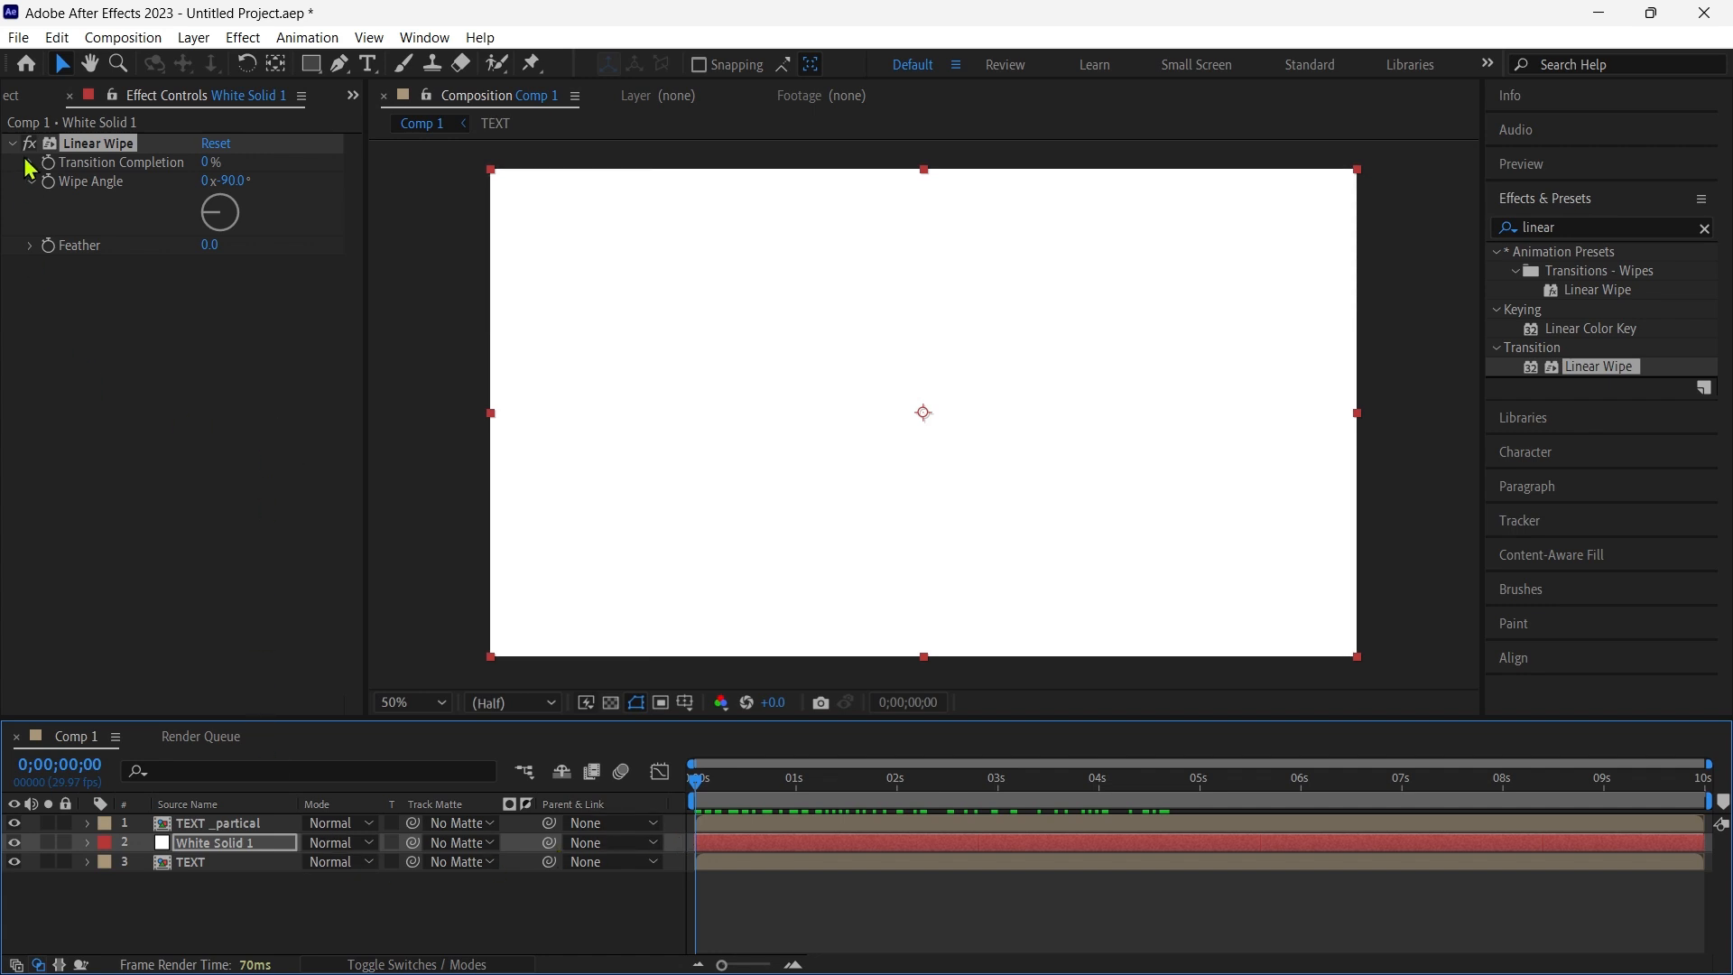
{"action": "left_click", "coordinate": [57, 200]}
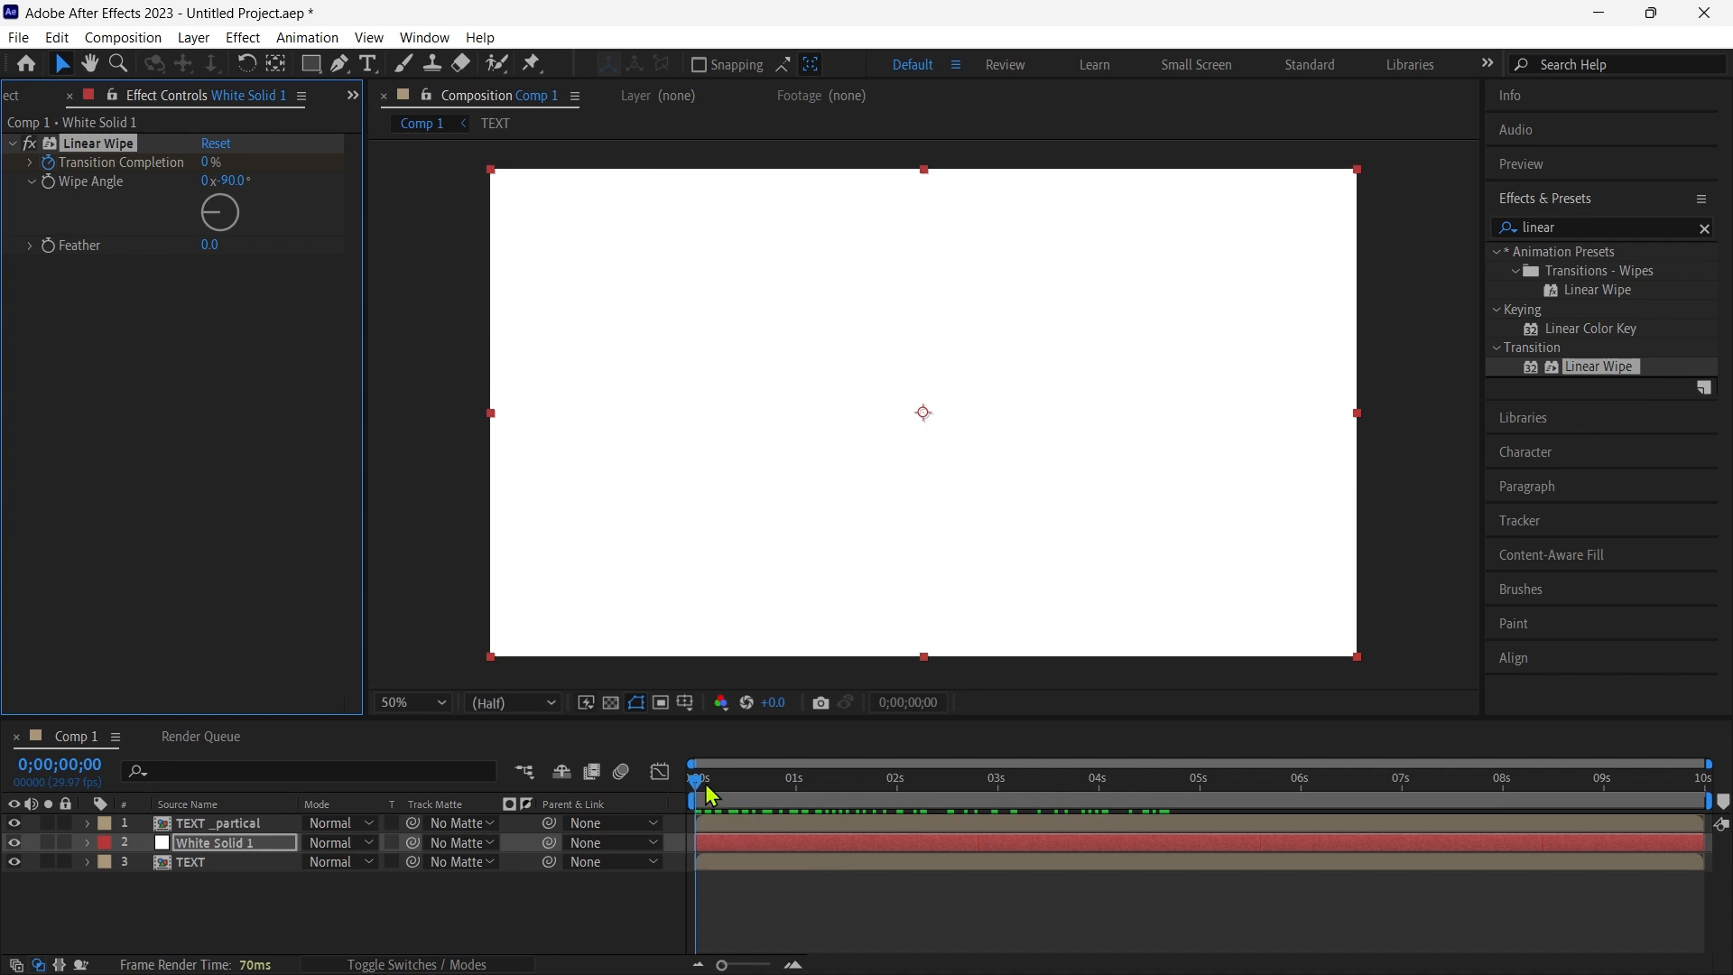
{"action": "left_click_drag", "start_coordinate": [700, 792], "coordinate": [1302, 854]}
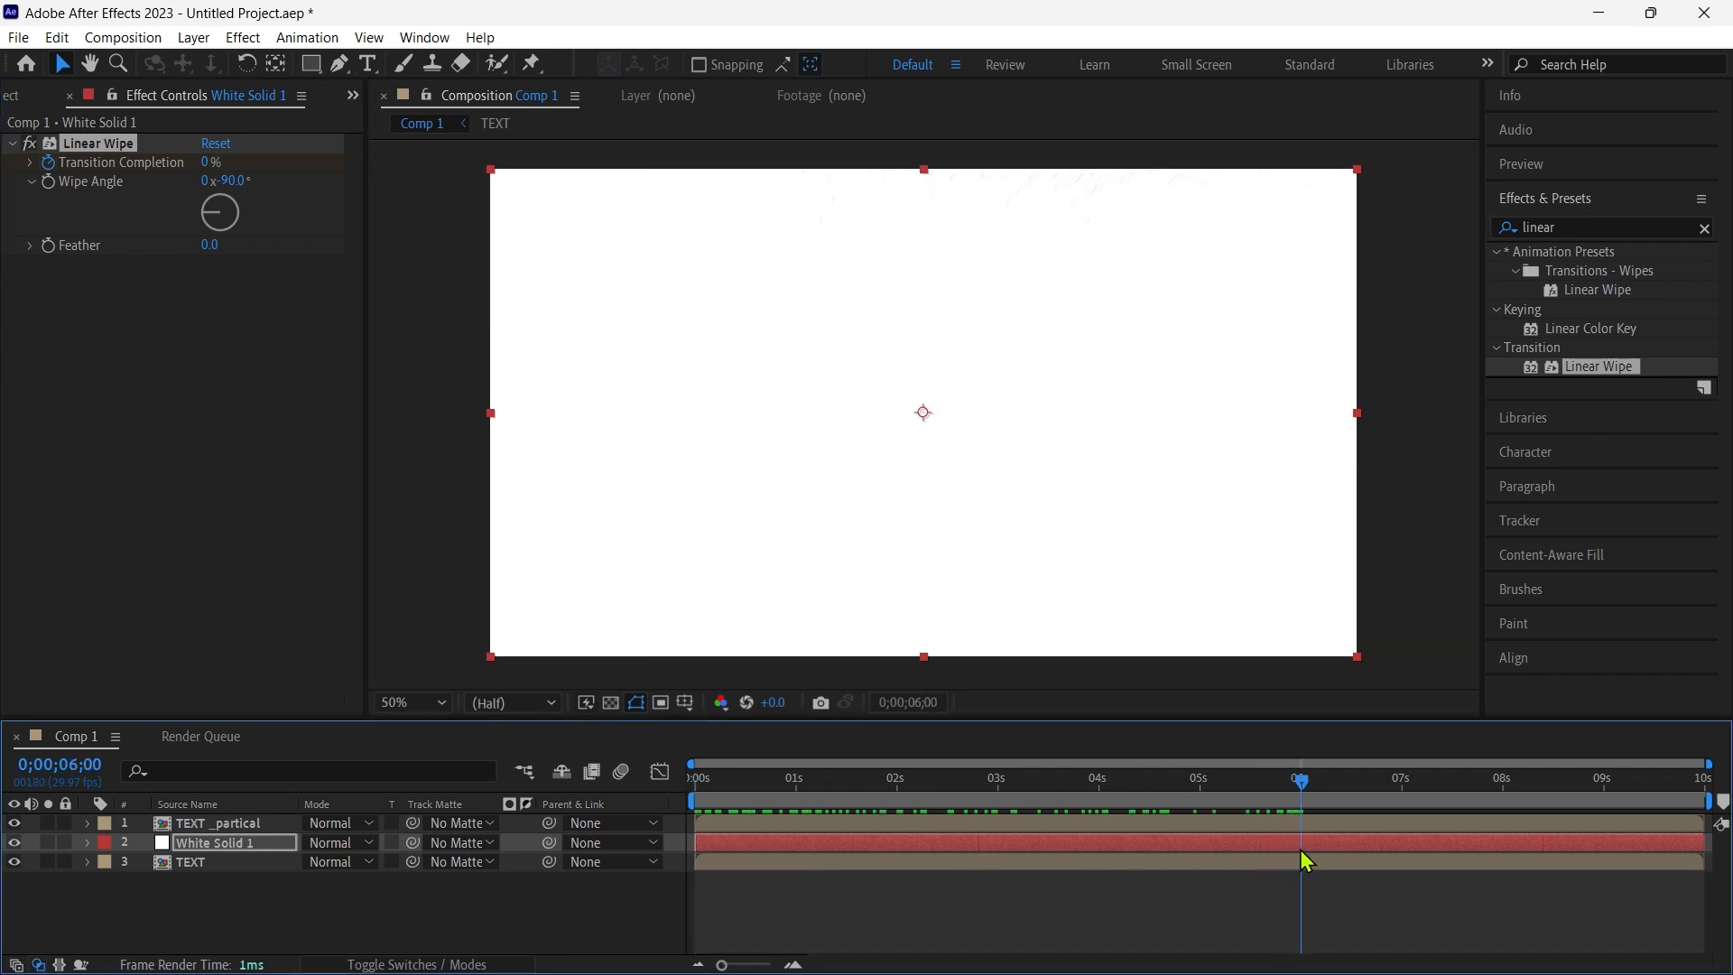
{"action": "left_click", "coordinate": [210, 163]}
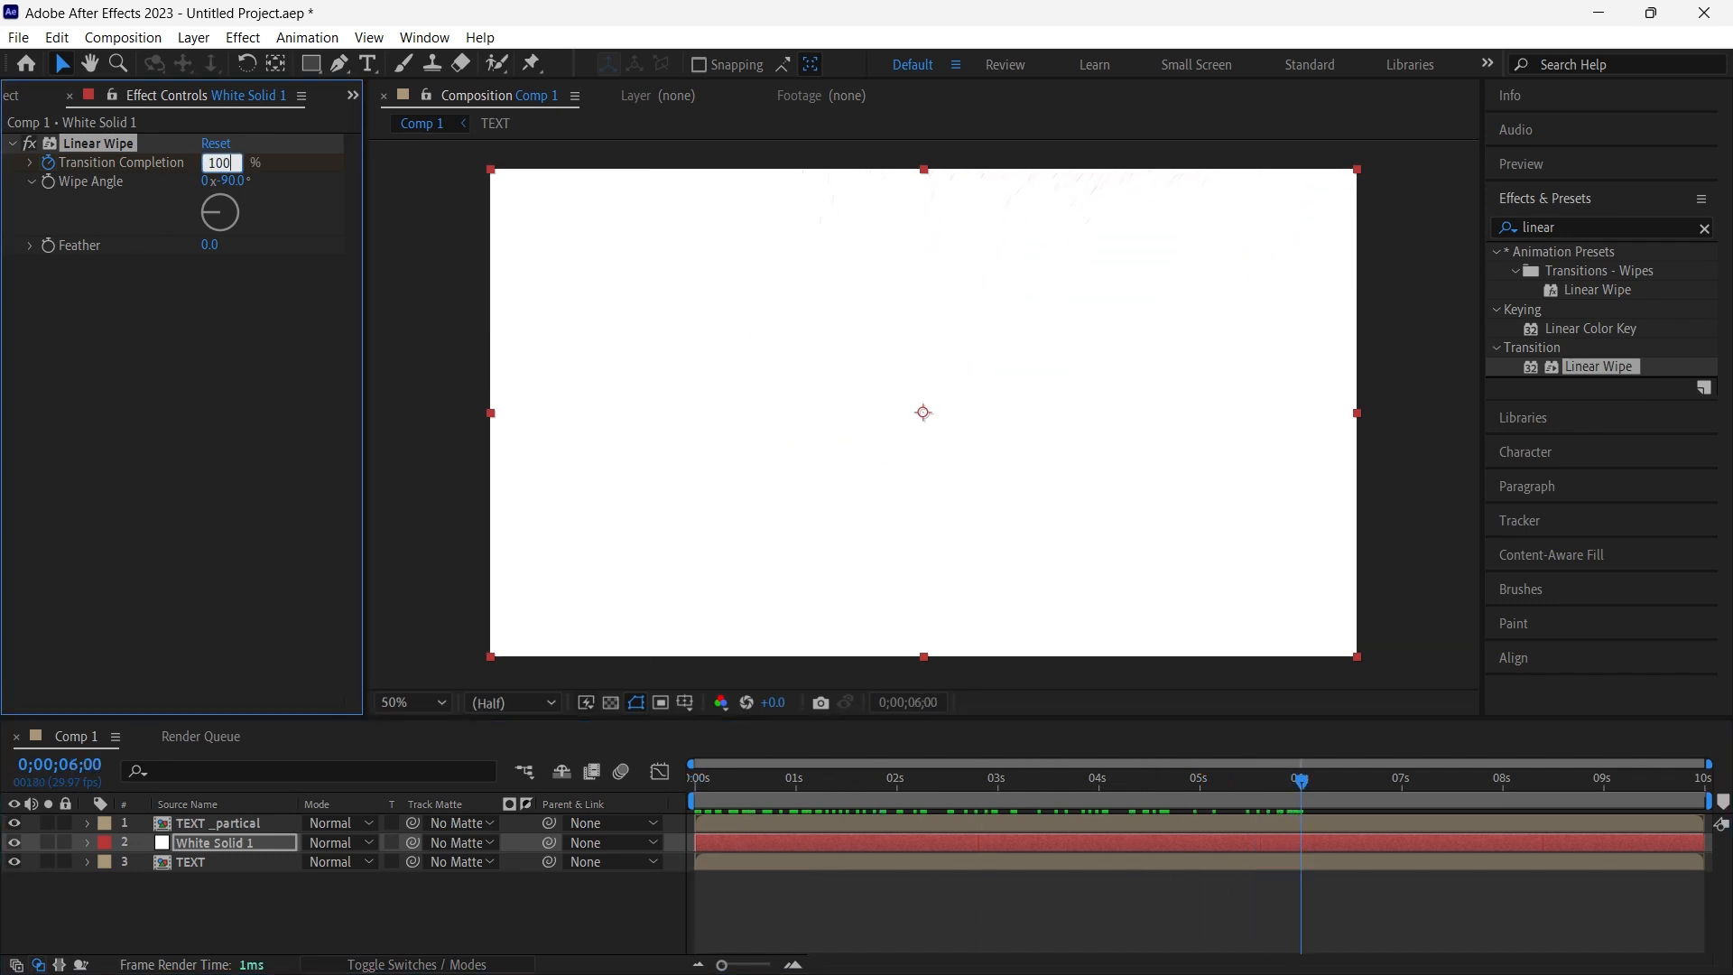
{"action": "key", "text": "Return"}
{"action": "left_click_drag", "start_coordinate": [1303, 785], "coordinate": [1238, 798]}
{"action": "key", "text": "F2"}
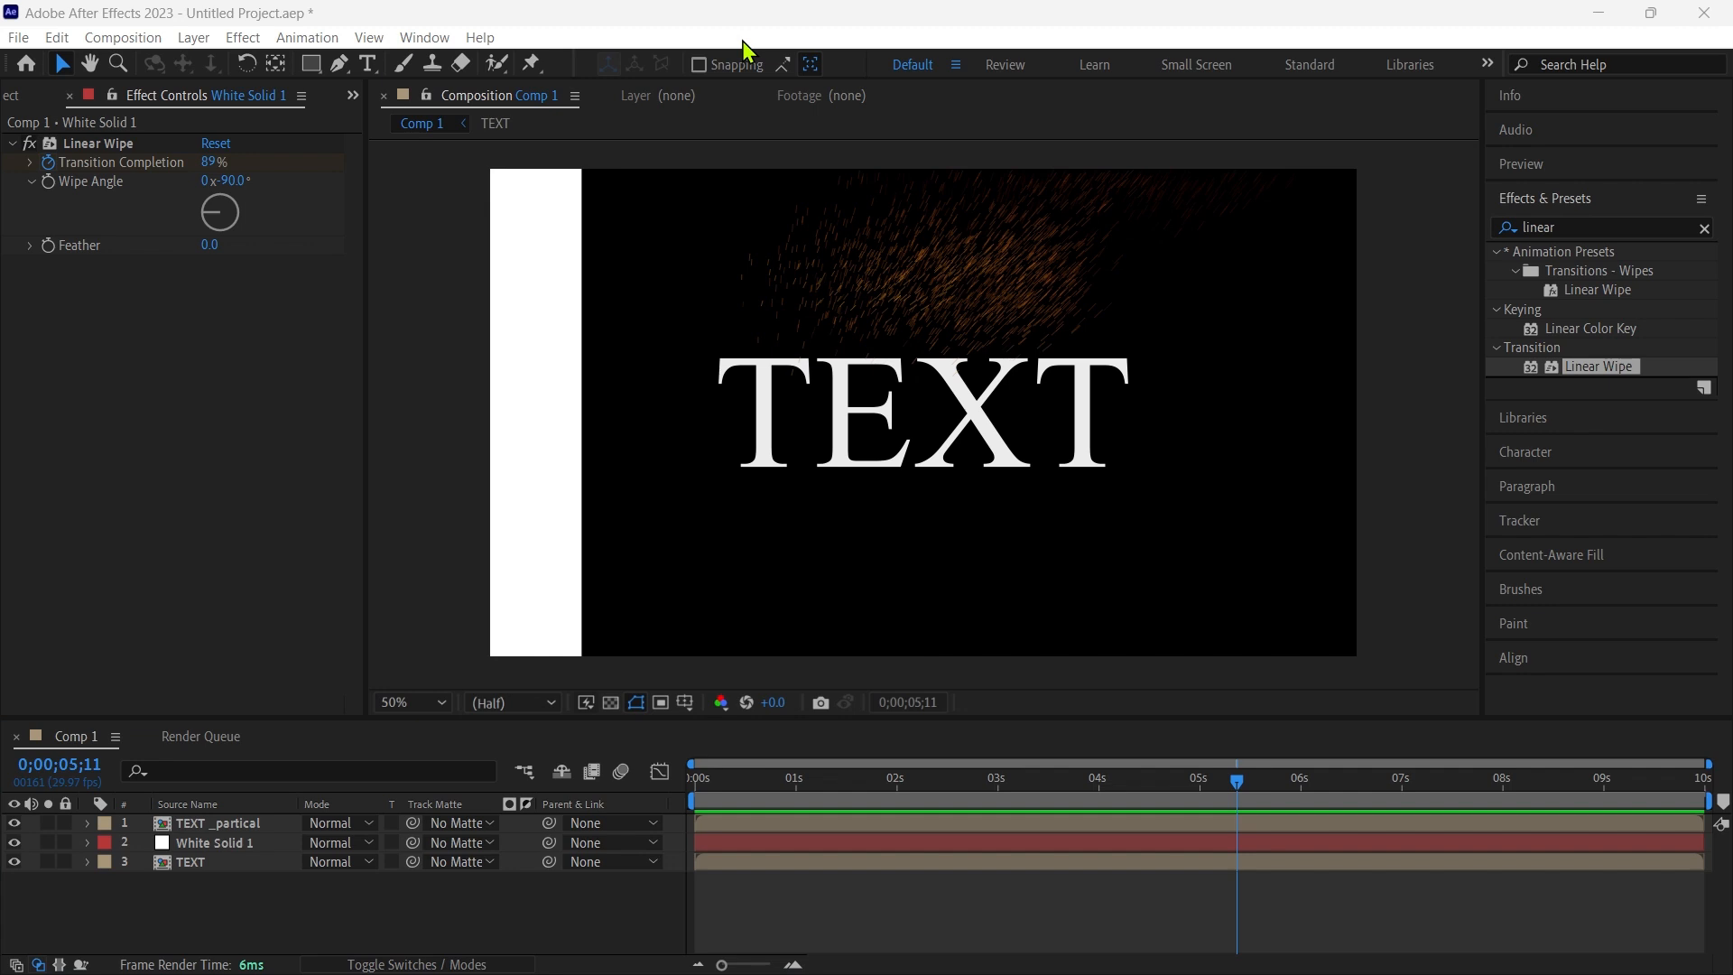
- Use White Solid 1 as the track matte for the TEXT layer and check the result around 0;00;03;10
{"action": "left_click", "coordinate": [260, 866]}
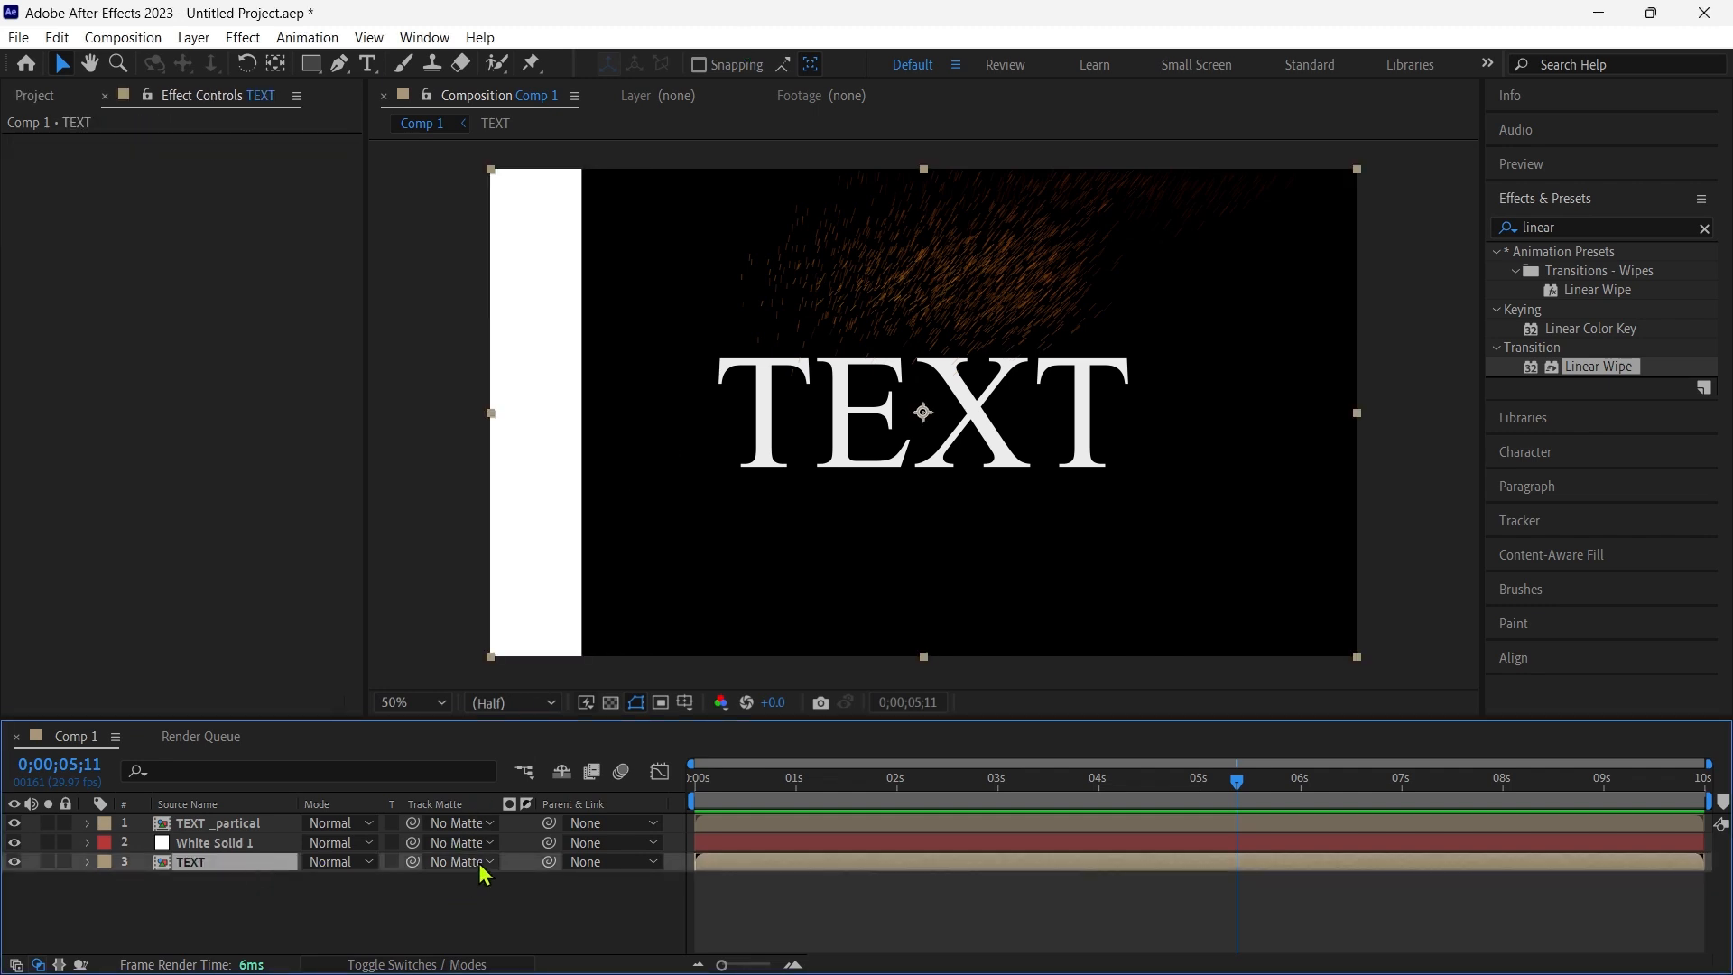
{"action": "left_click", "coordinate": [476, 863]}
{"action": "left_click", "coordinate": [503, 823]}
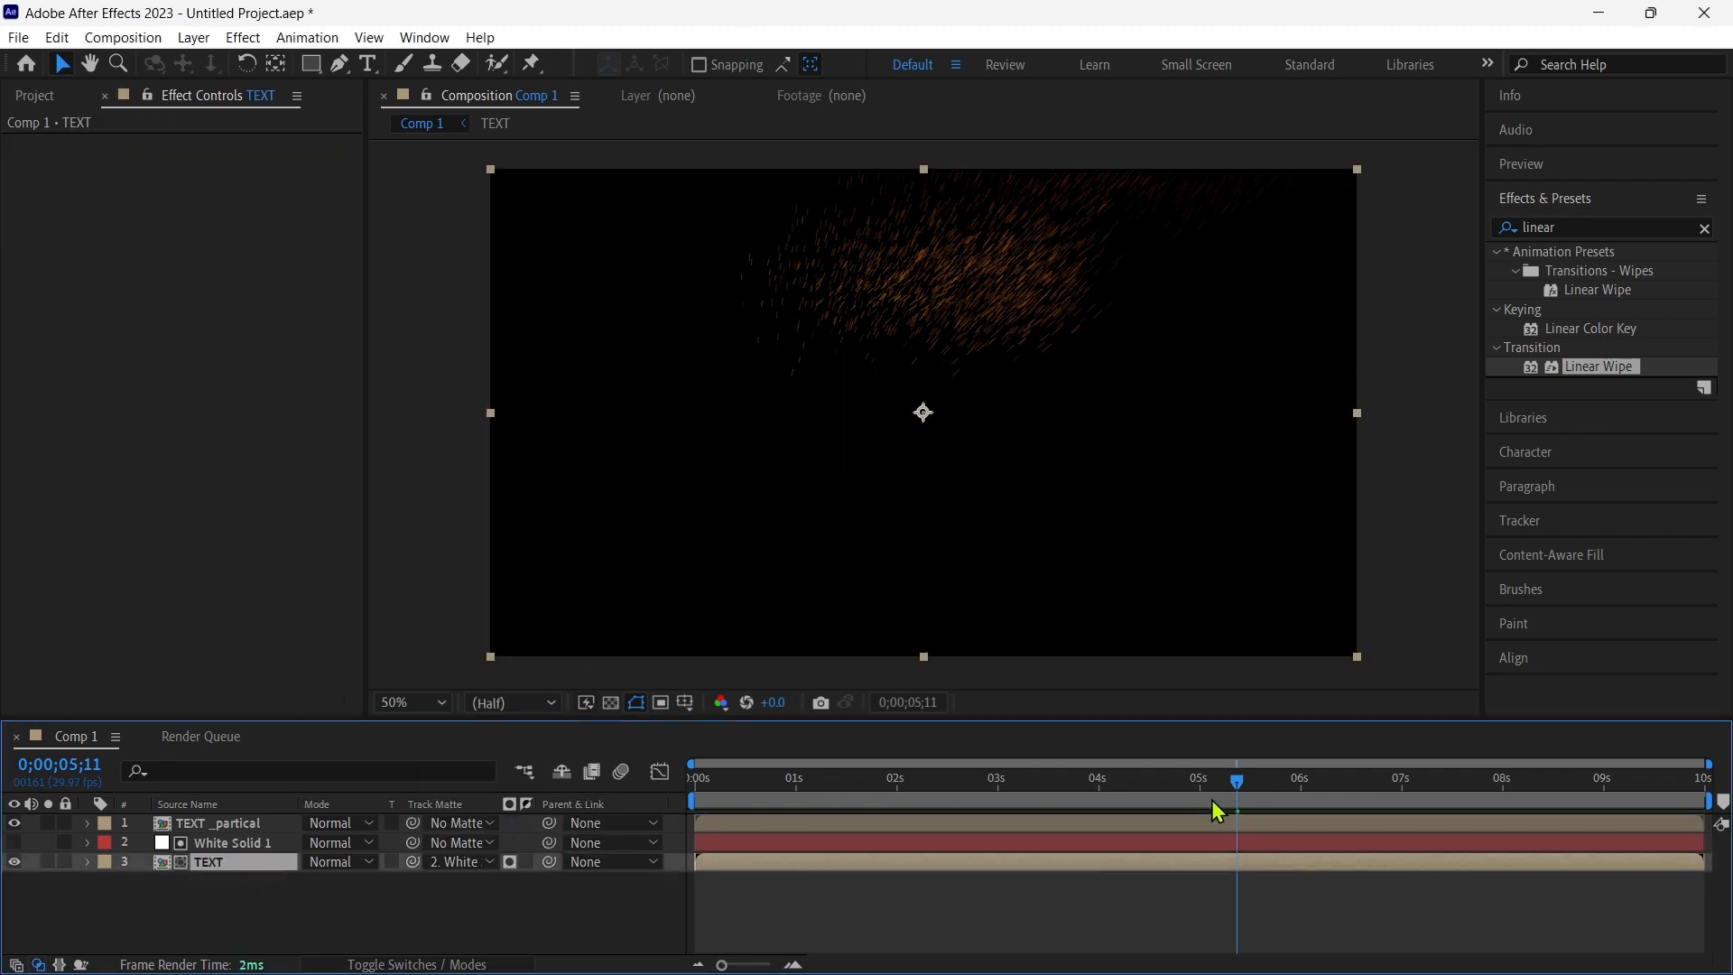
{"action": "left_click_drag", "start_coordinate": [1240, 787], "coordinate": [1032, 787]}
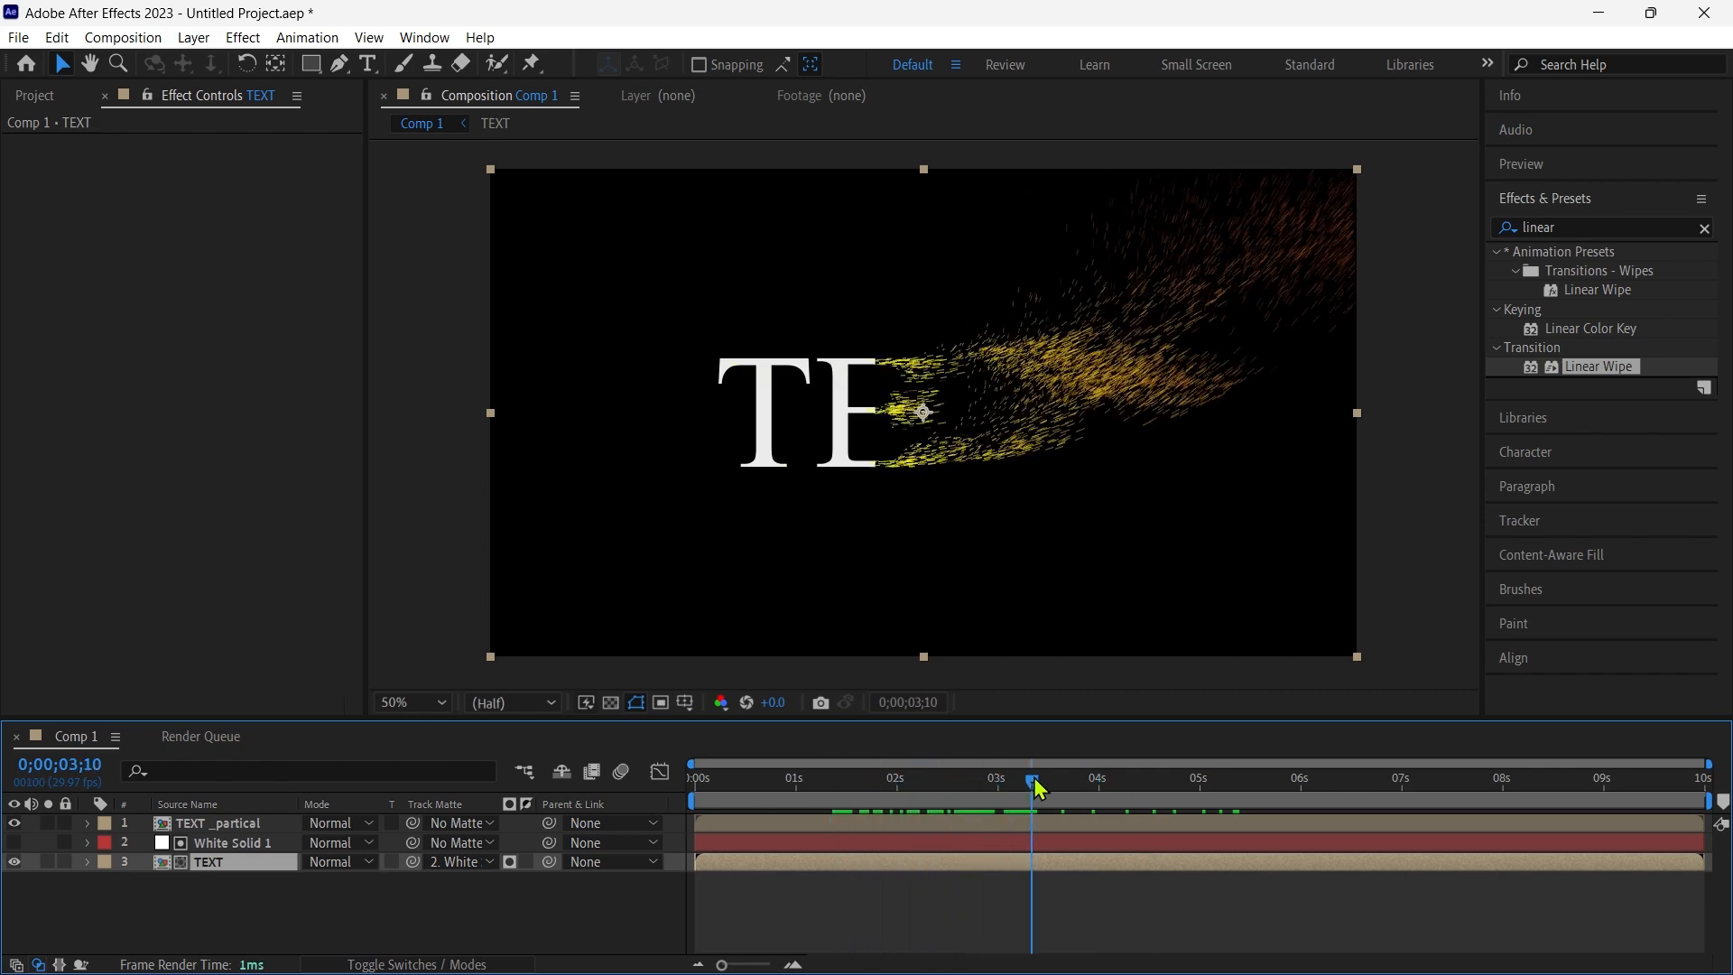
- Set the Linear Wipe Feather on White Solid 1 to 50
{"action": "left_click", "coordinate": [216, 842]}
{"action": "left_click", "coordinate": [208, 244]}
{"action": "key", "text": "Return"}
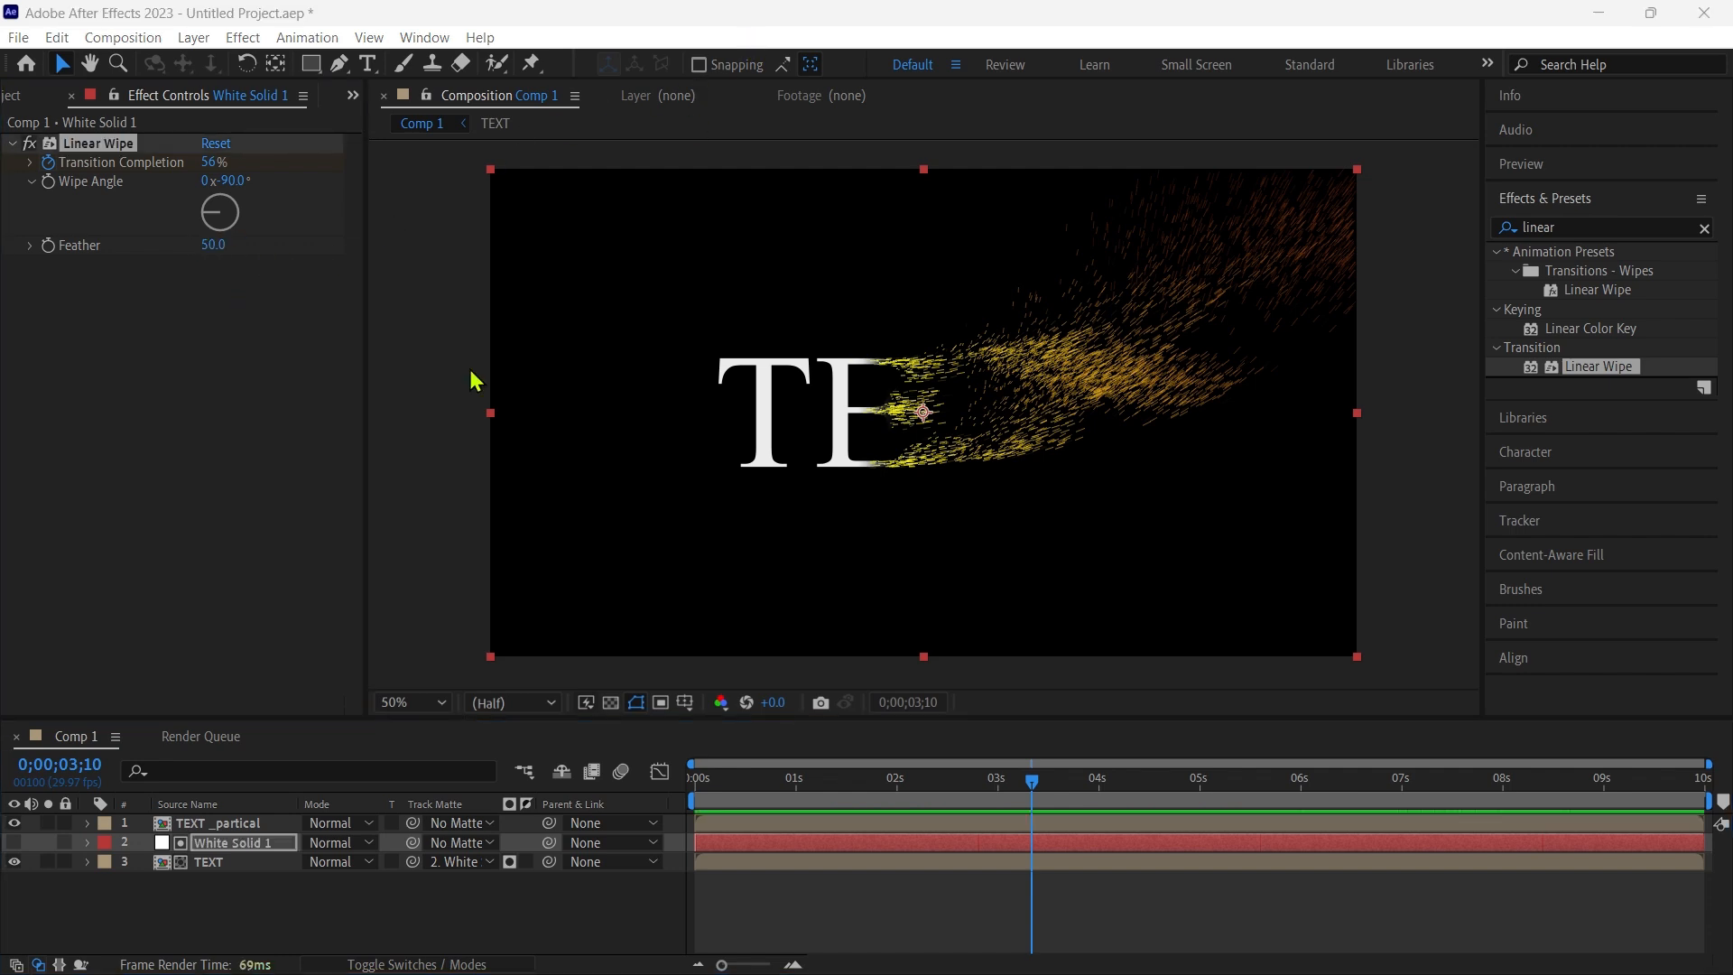
- Set the TEXT _partical layer's particle Birth Color to white (FFFFFF) and Death Color to black (000000)
{"action": "left_click", "coordinate": [212, 822]}
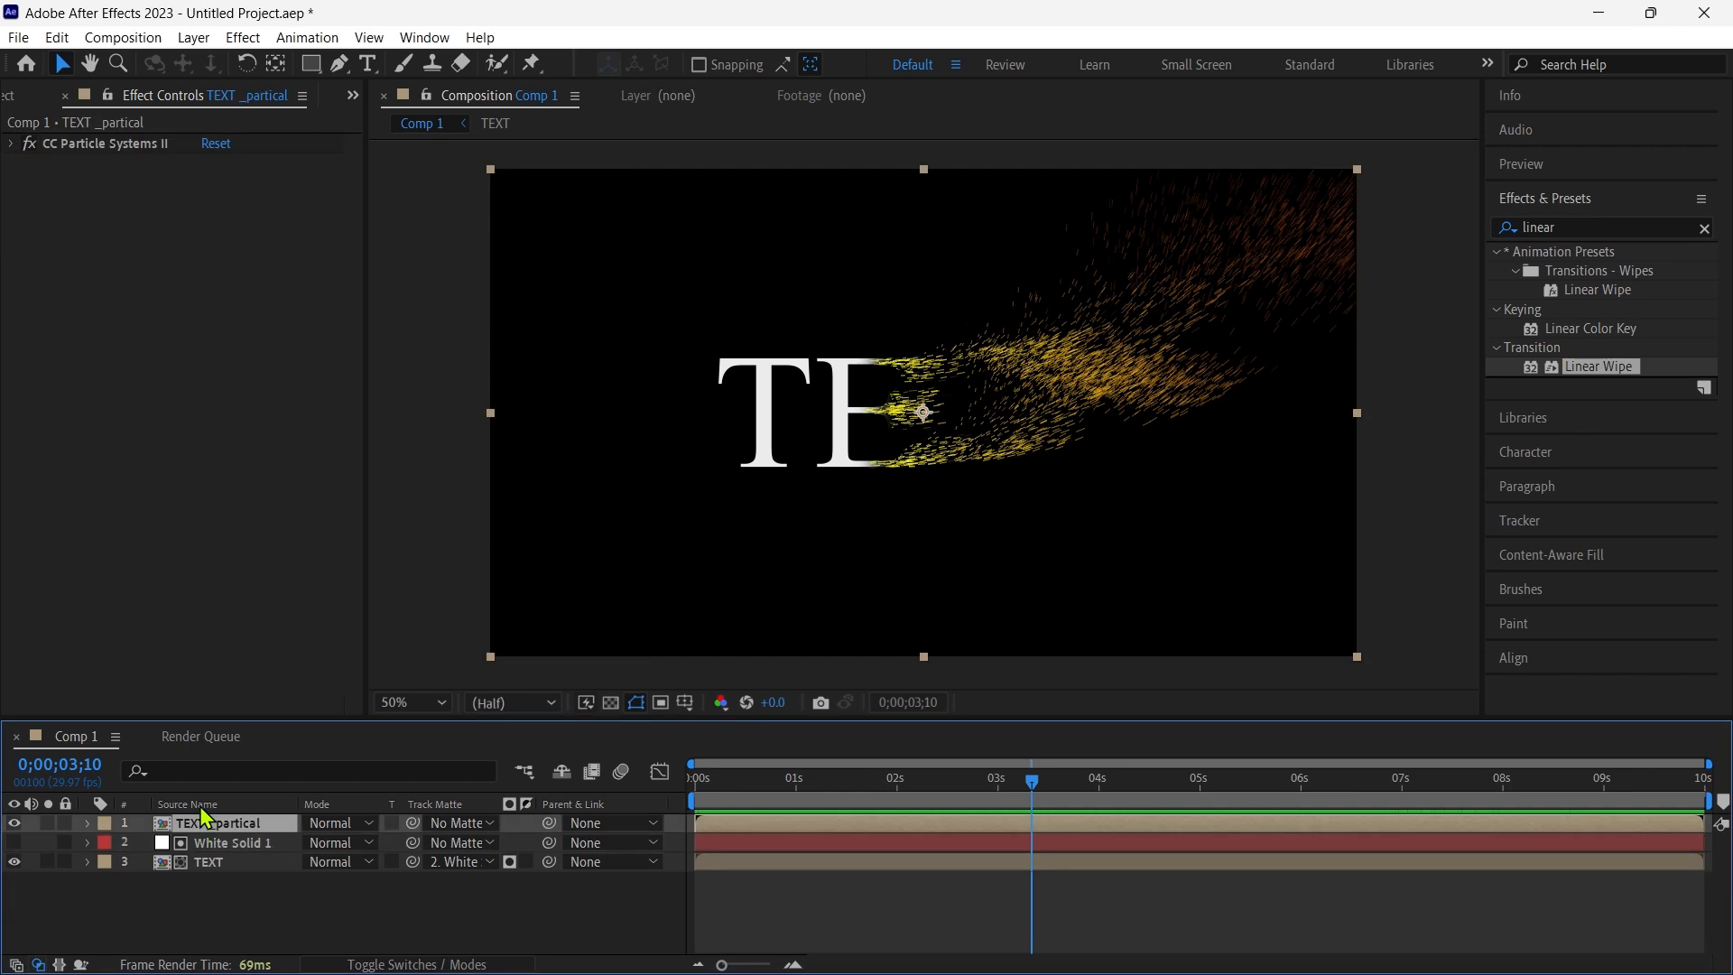
{"action": "left_click", "coordinate": [10, 146]}
{"action": "left_click", "coordinate": [213, 605]}
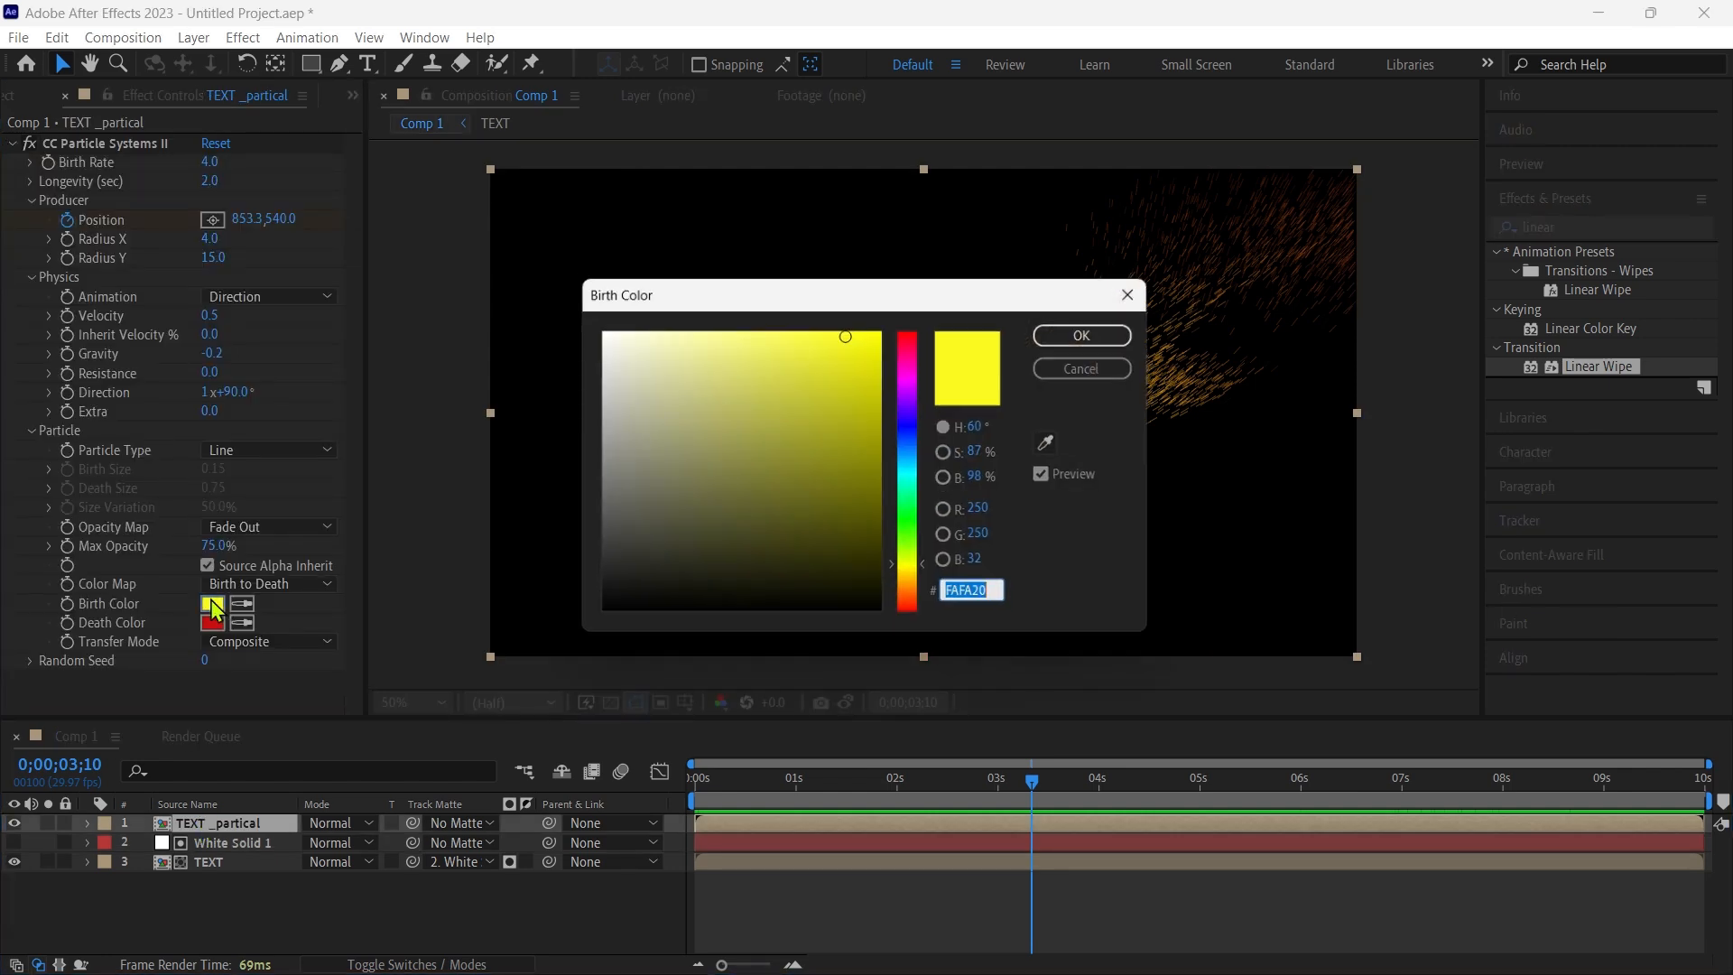
{"action": "left_click", "coordinate": [598, 330]}
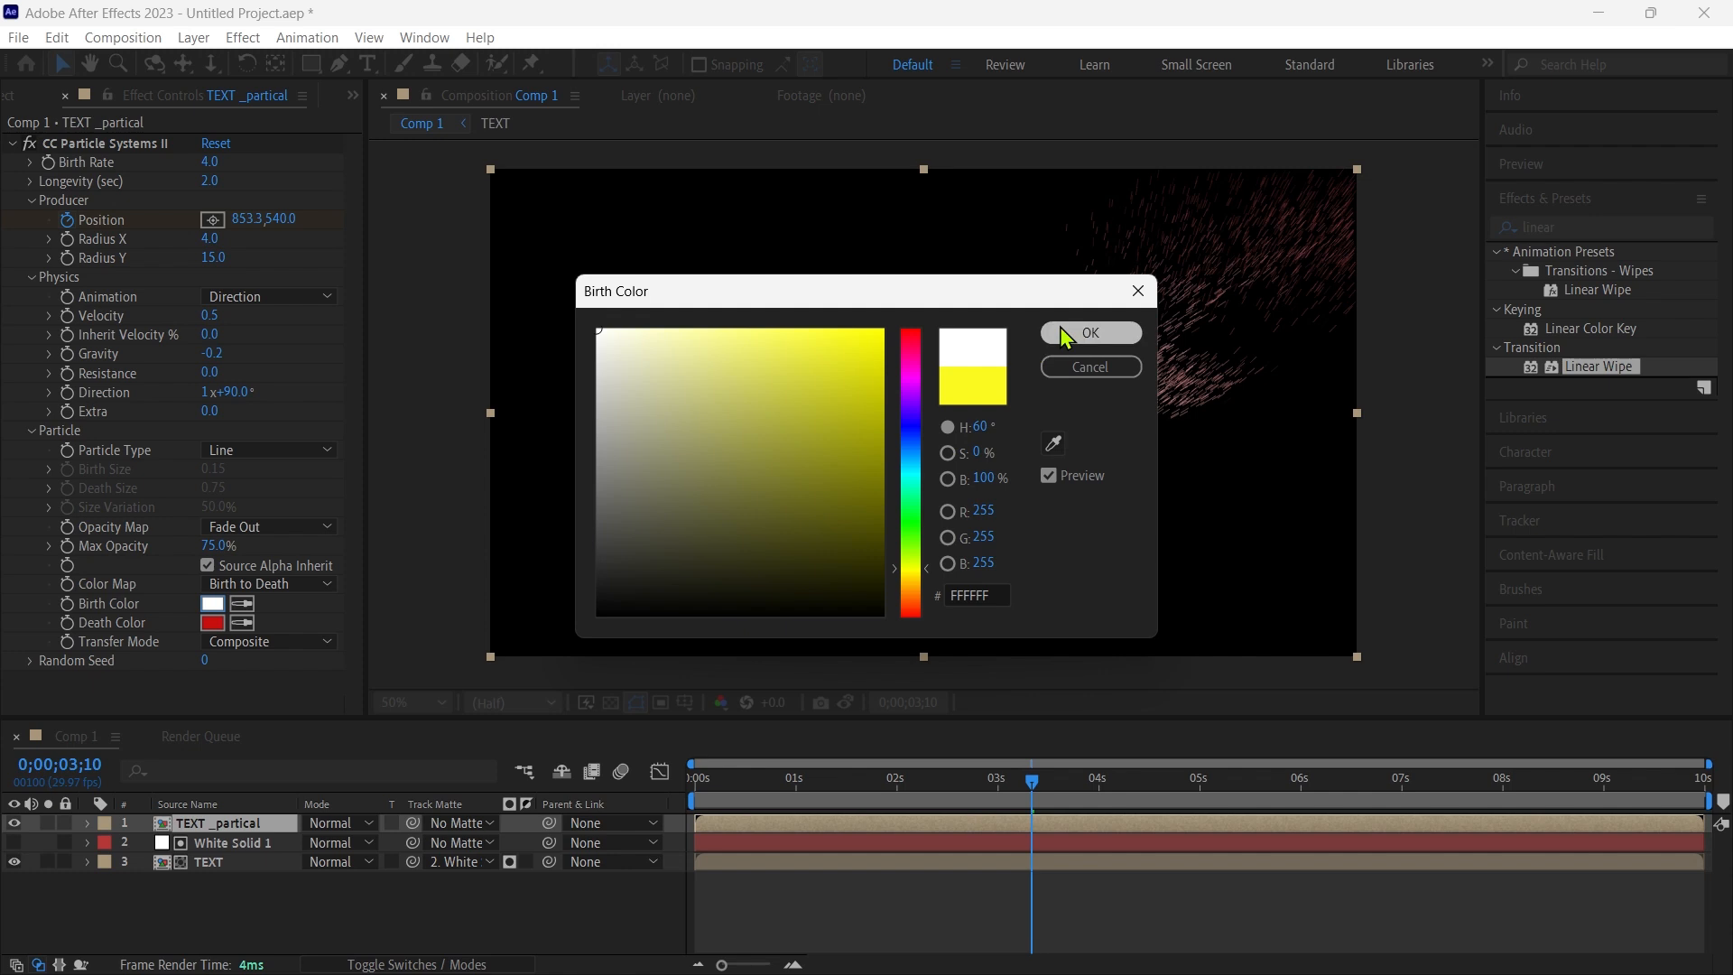
{"action": "left_click", "coordinate": [1090, 334]}
{"action": "left_click", "coordinate": [213, 623]}
{"action": "left_click", "coordinate": [621, 607]}
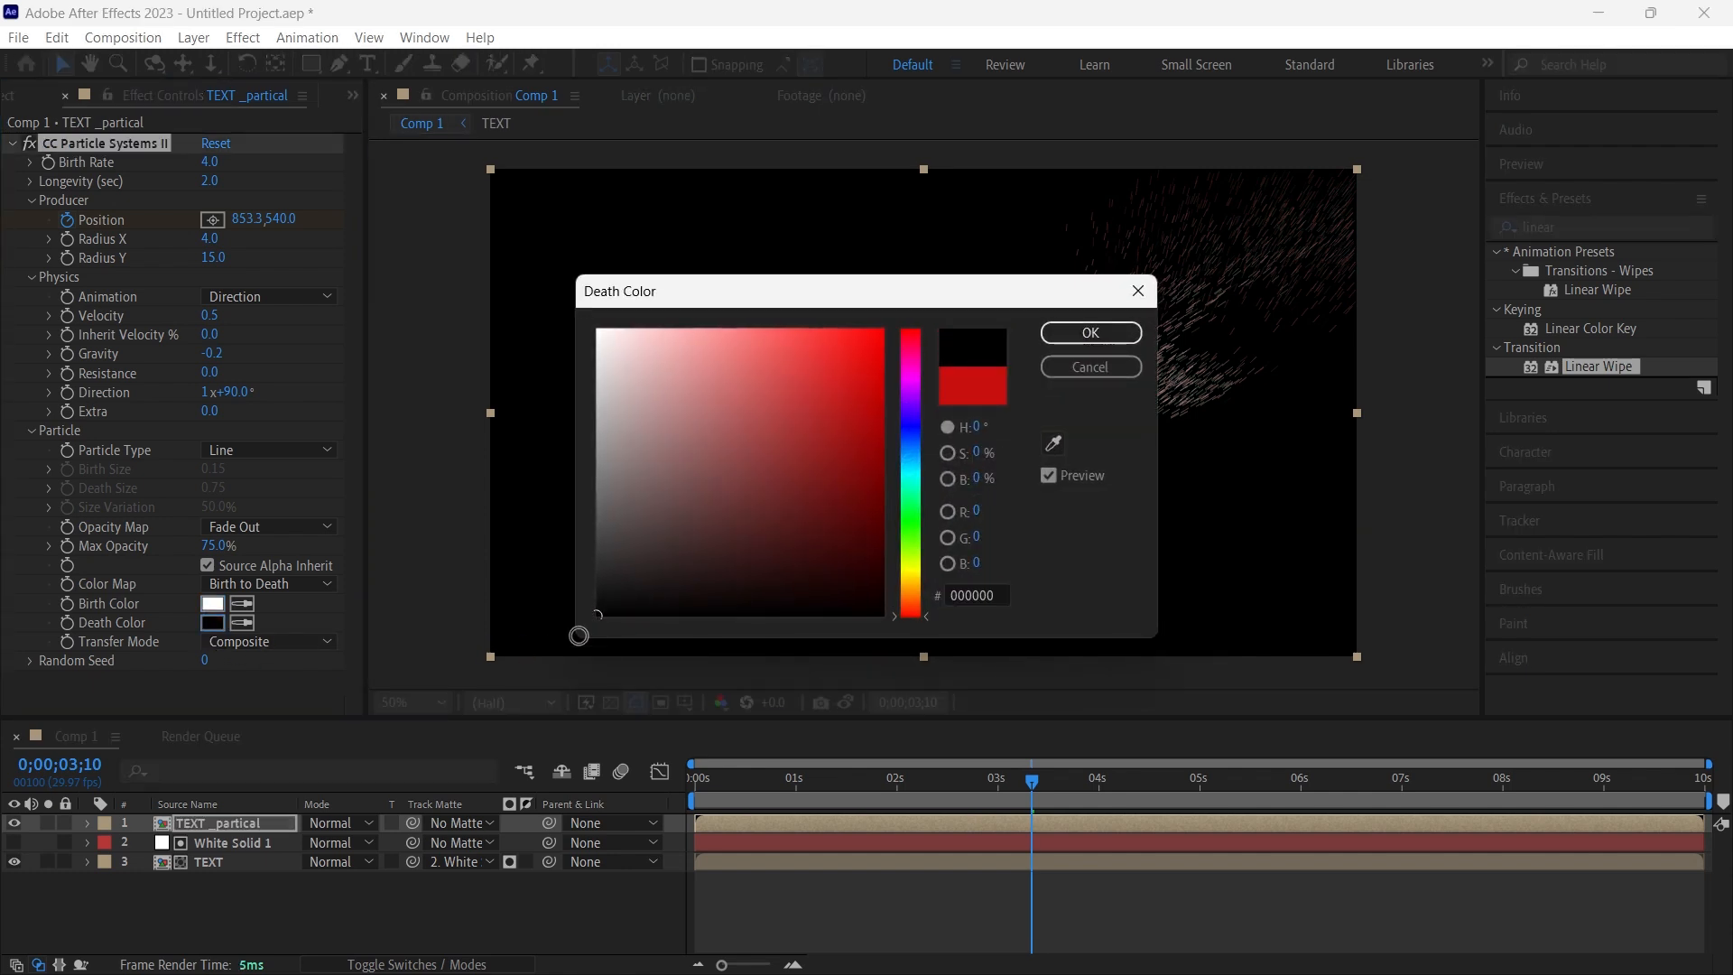
{"action": "left_click", "coordinate": [1091, 334]}
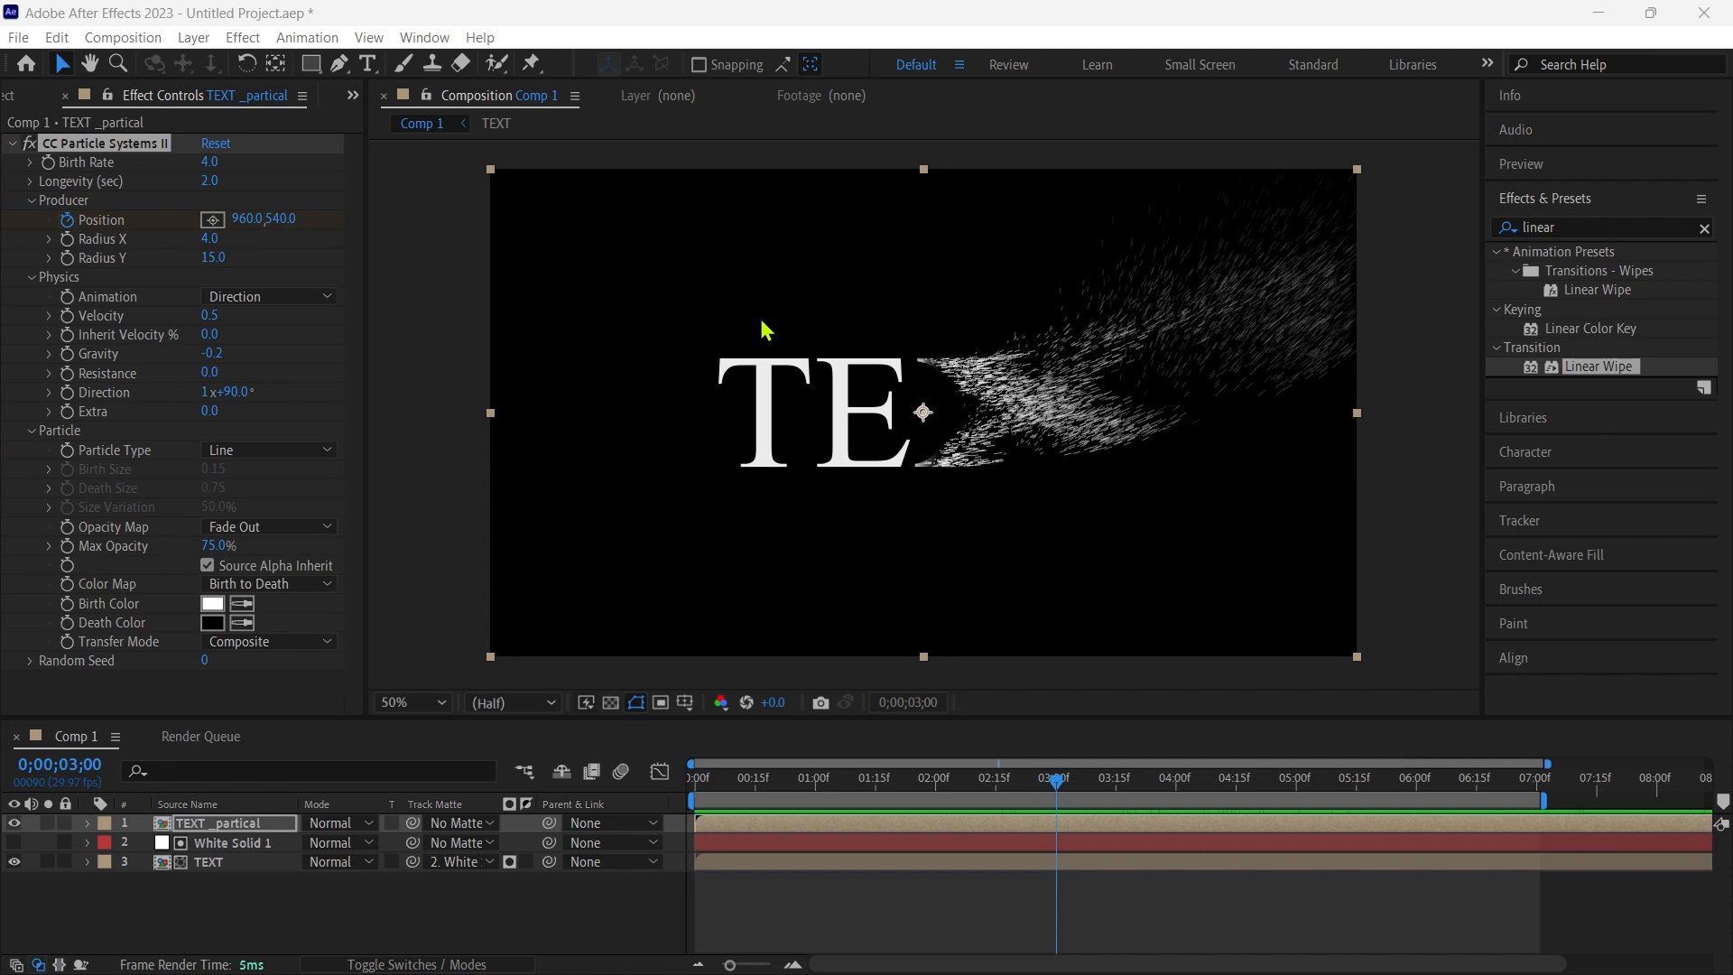
- Return to the timeline's start, dismiss the OMEN Gaming Hub notification and preview the disintegration animation
{"action": "left_click_drag", "start_coordinate": [1062, 791], "coordinate": [697, 782]}
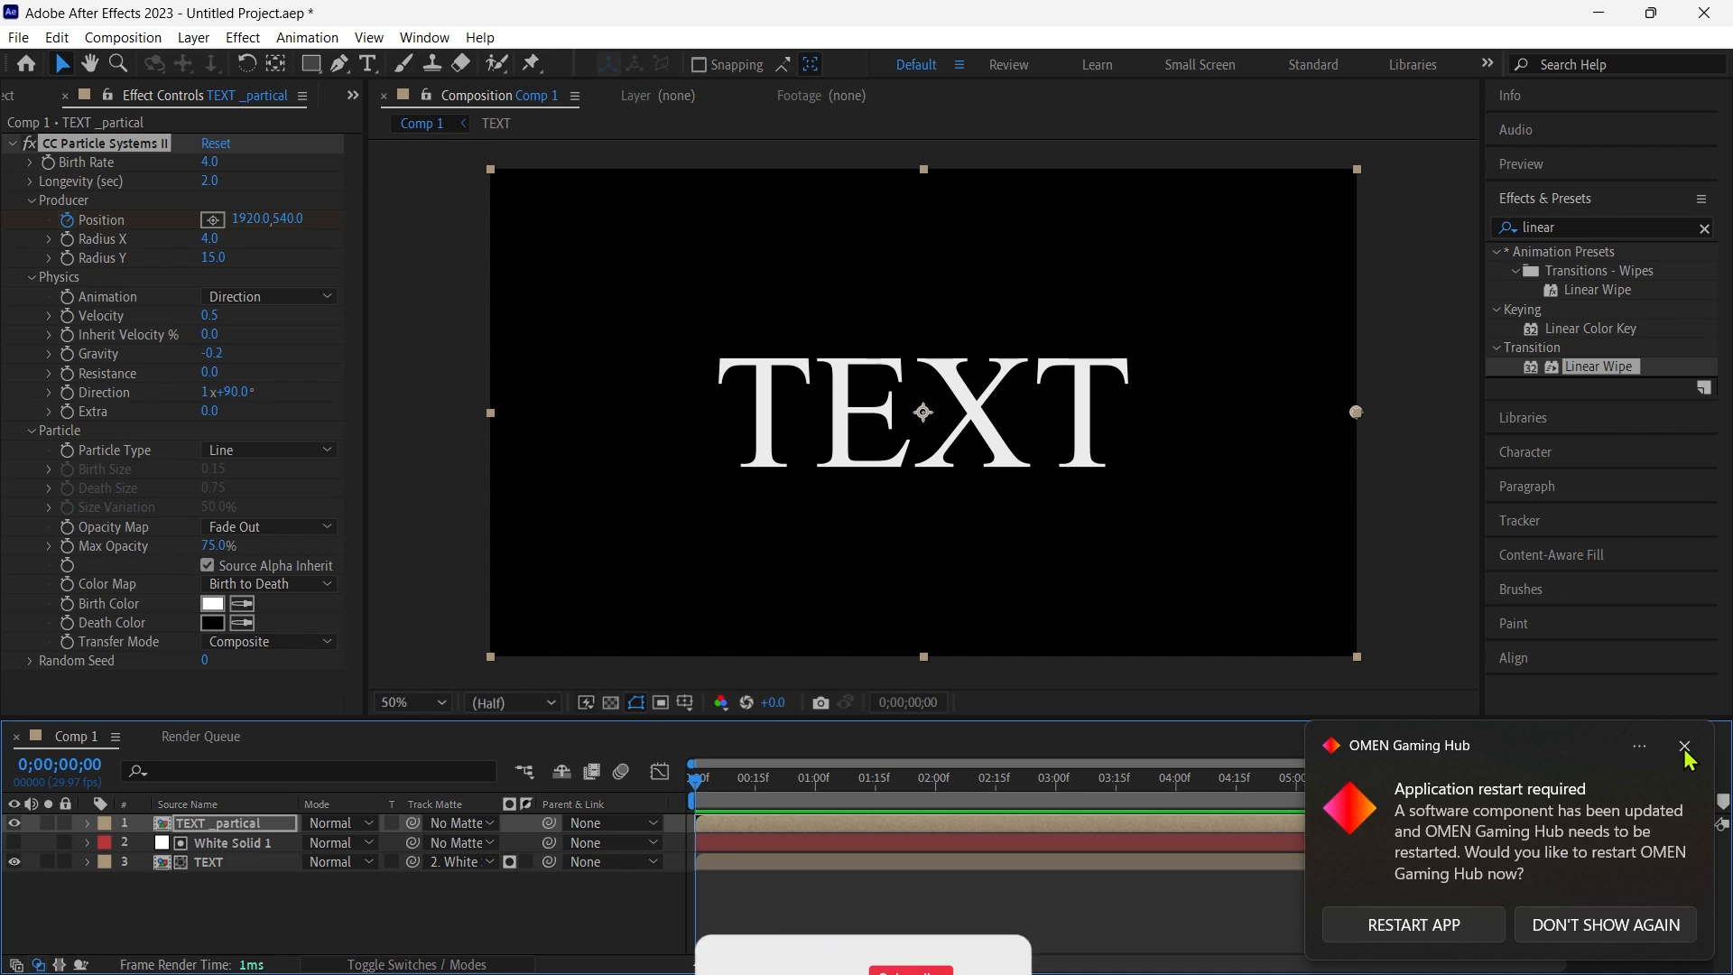
{"action": "left_click", "coordinate": [1684, 748]}
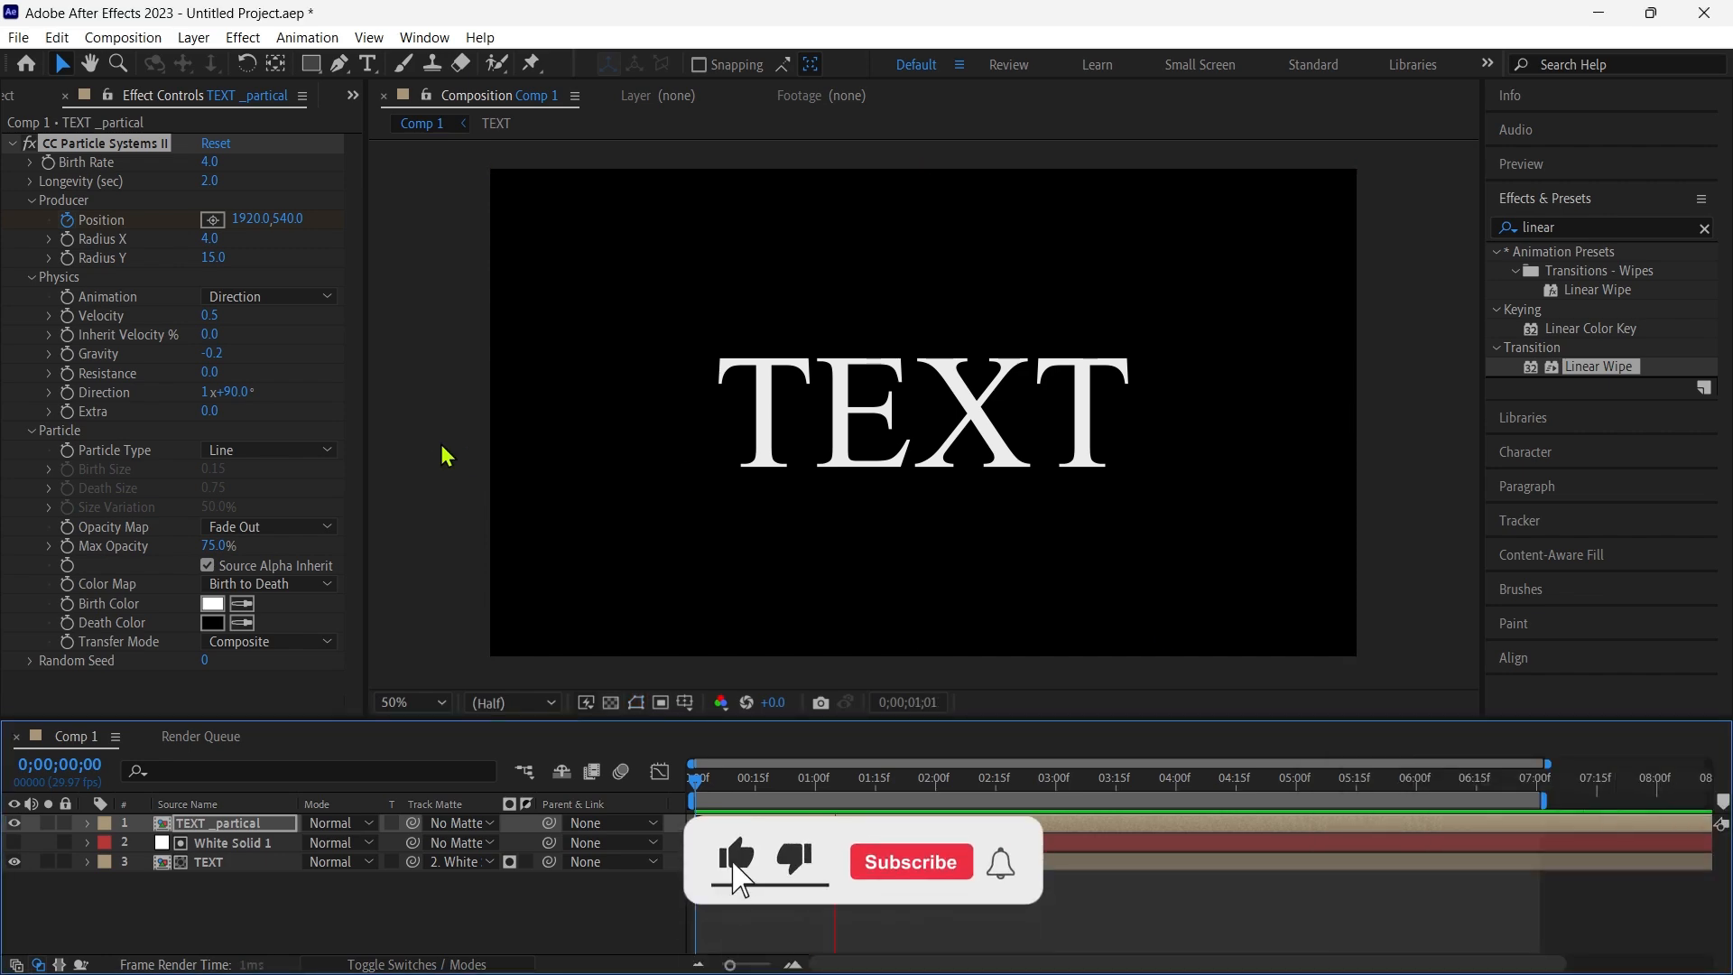